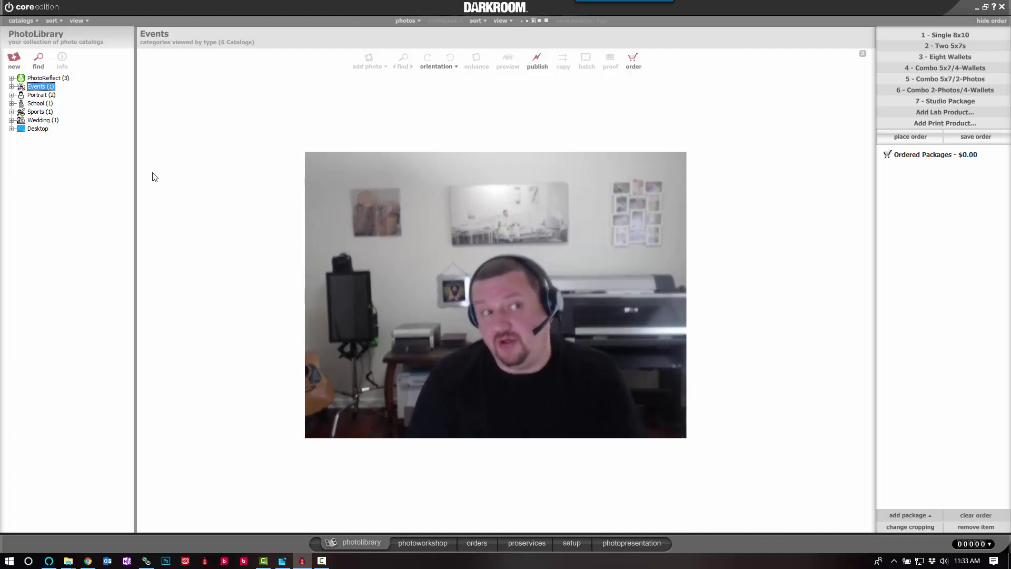
# Open the Greenscreen Event catalog and enlarge its photo thumbnails
pyautogui.doubleClick(41, 87)
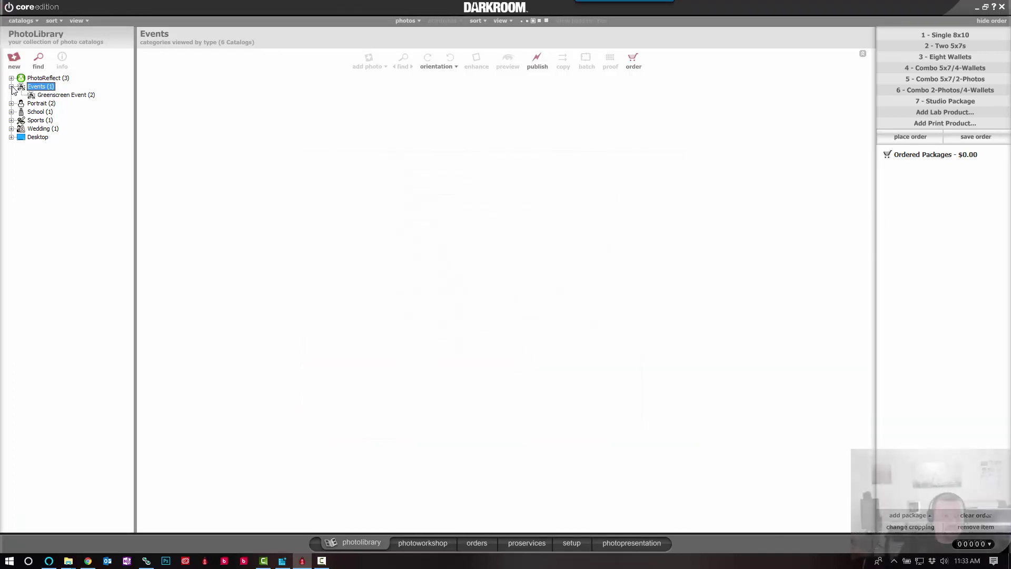
pyautogui.click(42, 95)
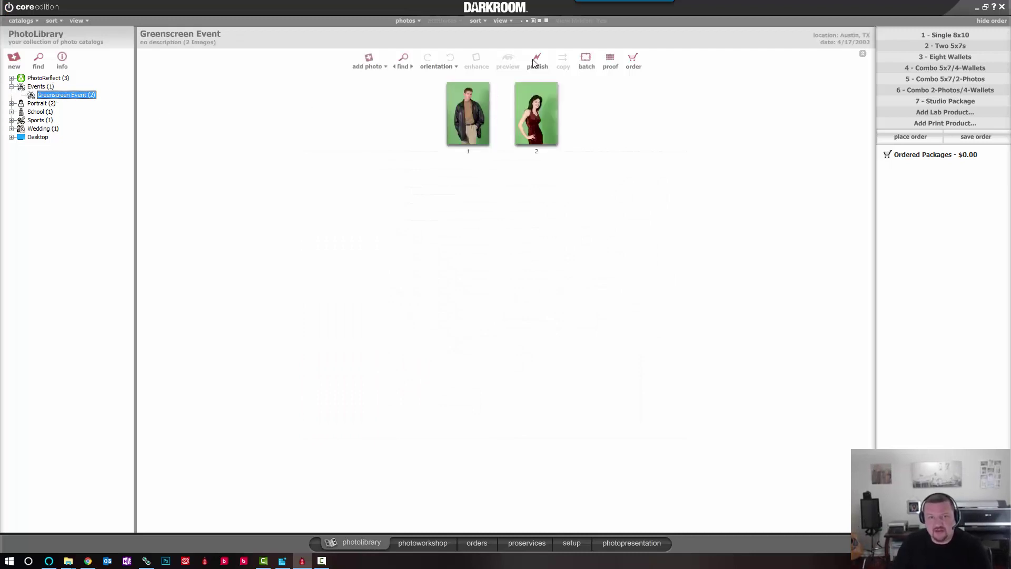
pyautogui.click(547, 21)
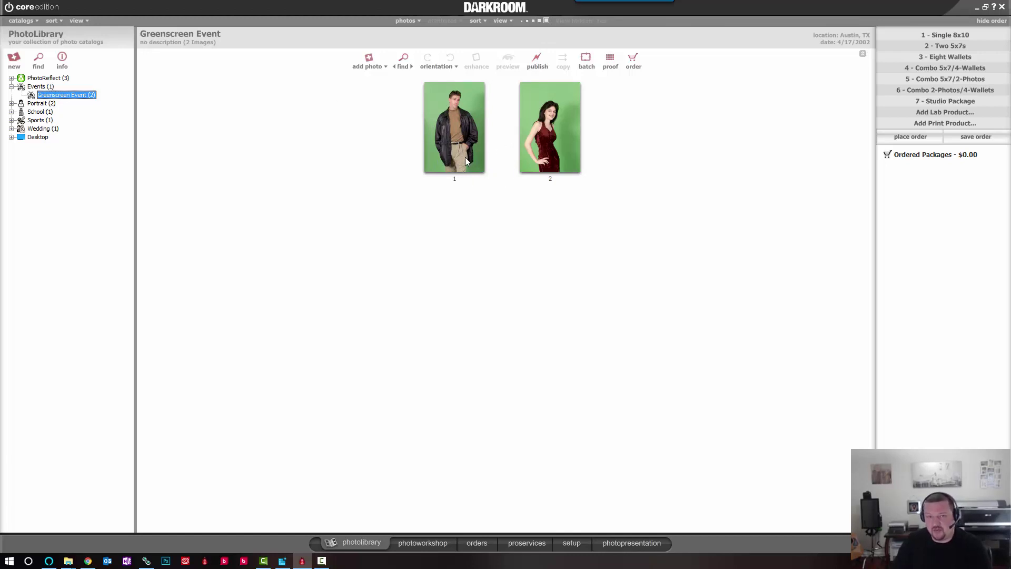
# Show filenames under the two photos, then hide and restore the order panel
pyautogui.rightClick(467, 131)
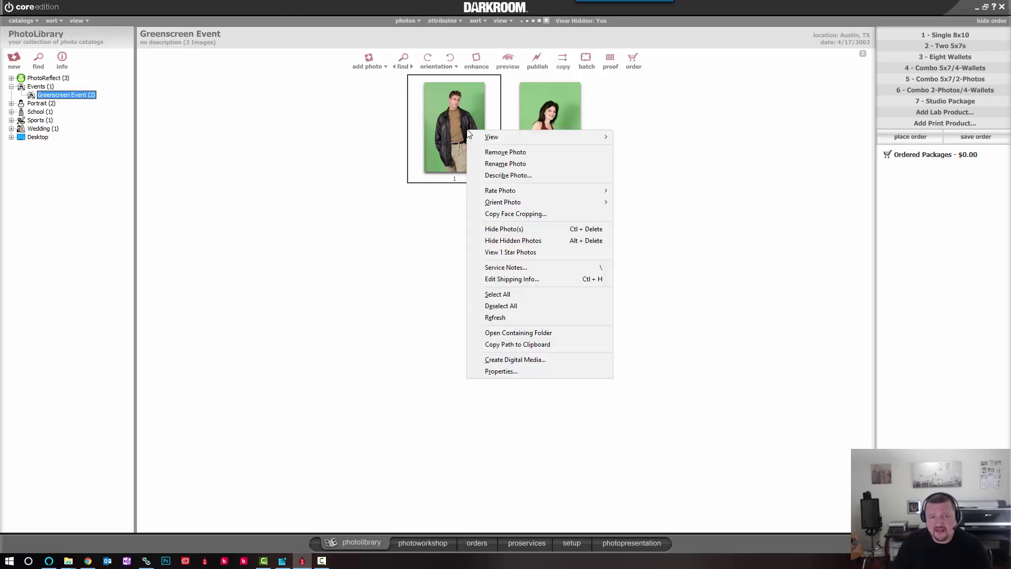
pyautogui.moveTo(491, 138)
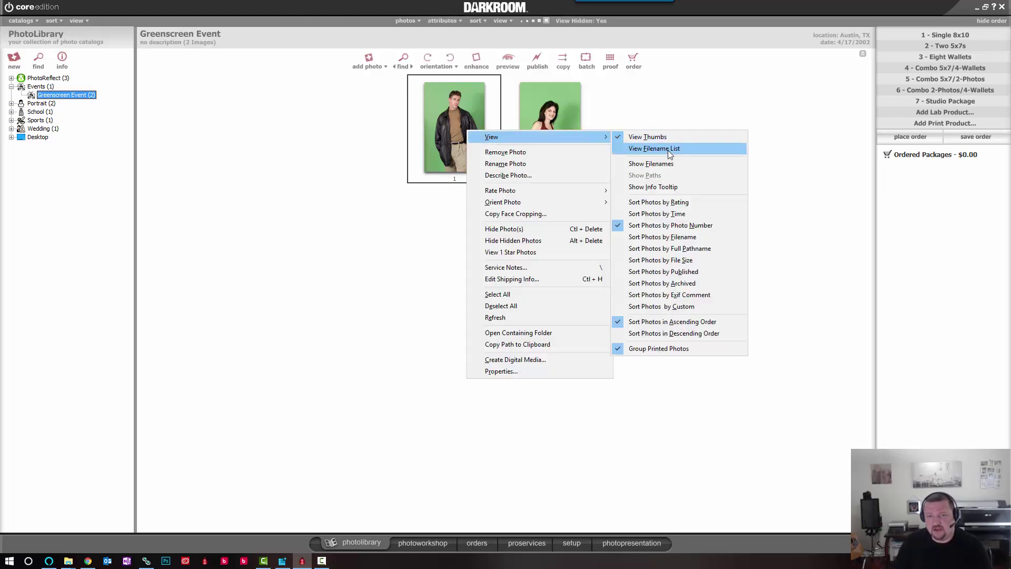
pyautogui.click(682, 167)
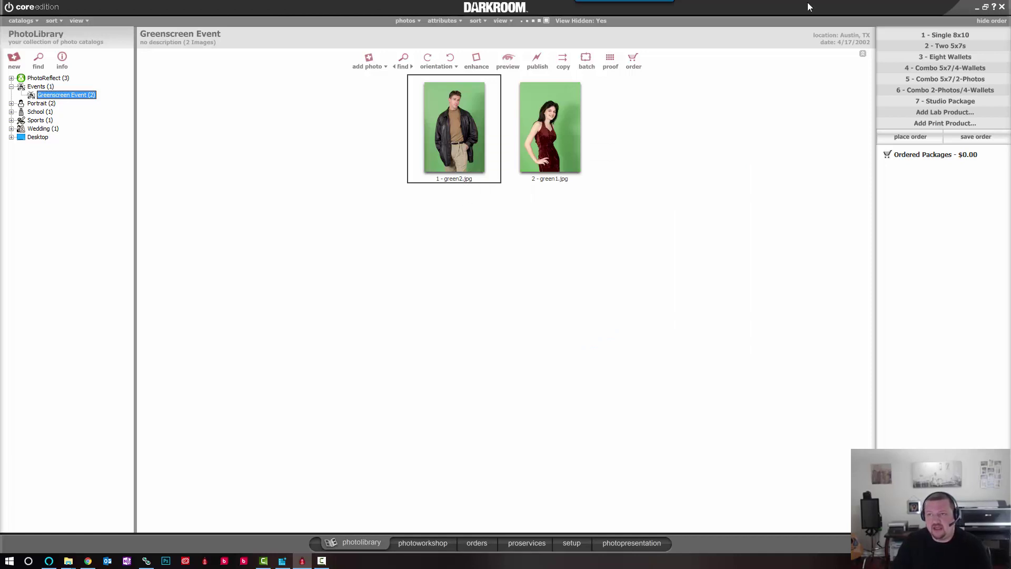
pyautogui.click(985, 21)
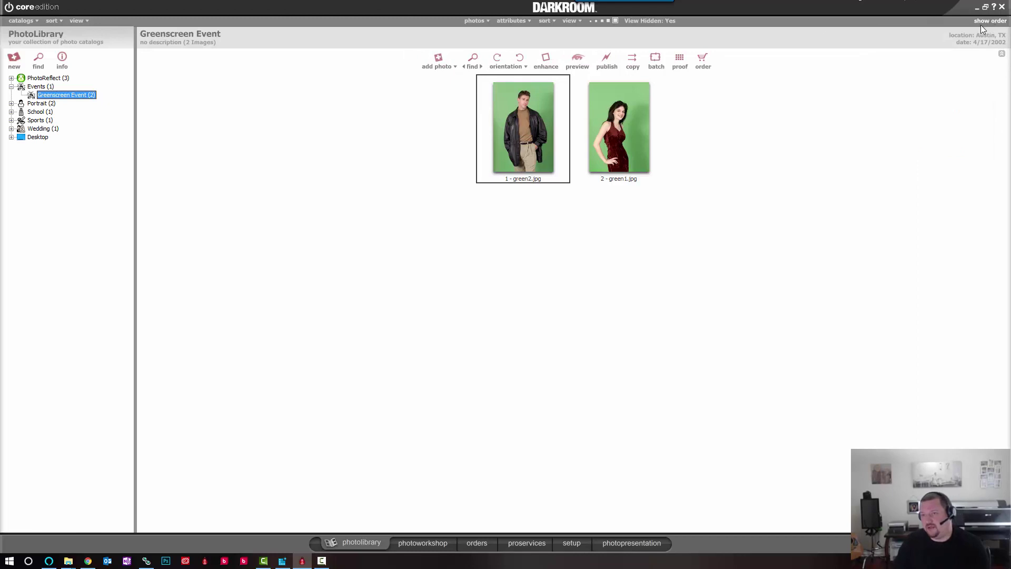
pyautogui.click(988, 22)
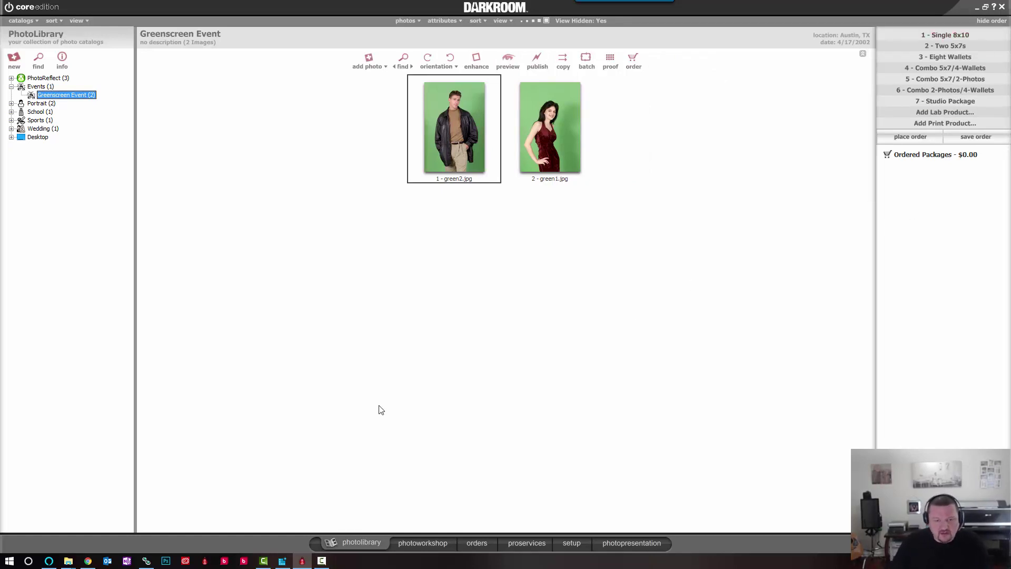
# Open green2.jpg in the photo workshop with filenames shown under the thumbnails
pyautogui.click(437, 542)
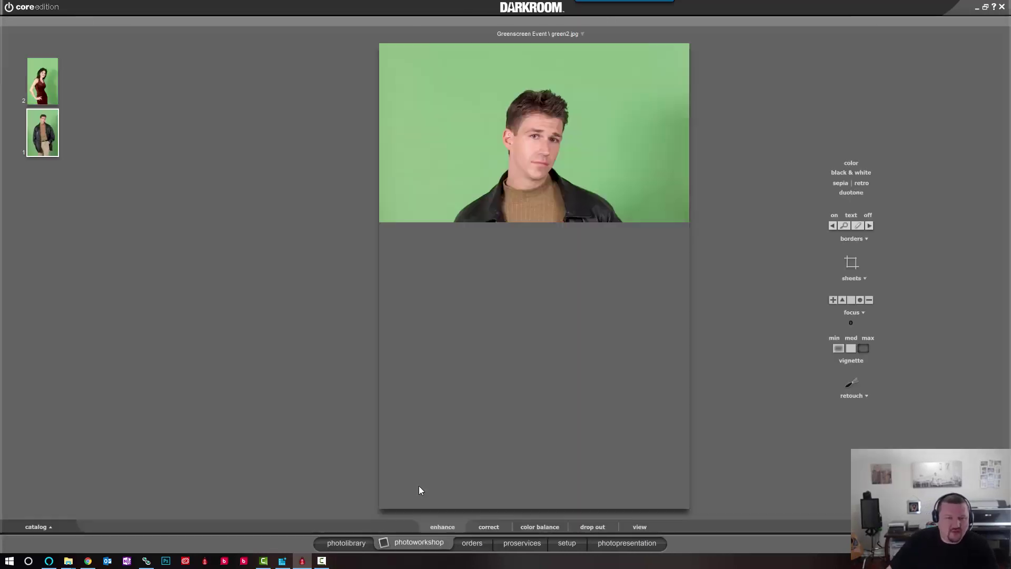
pyautogui.rightClick(51, 136)
pyautogui.moveTo(167, 142)
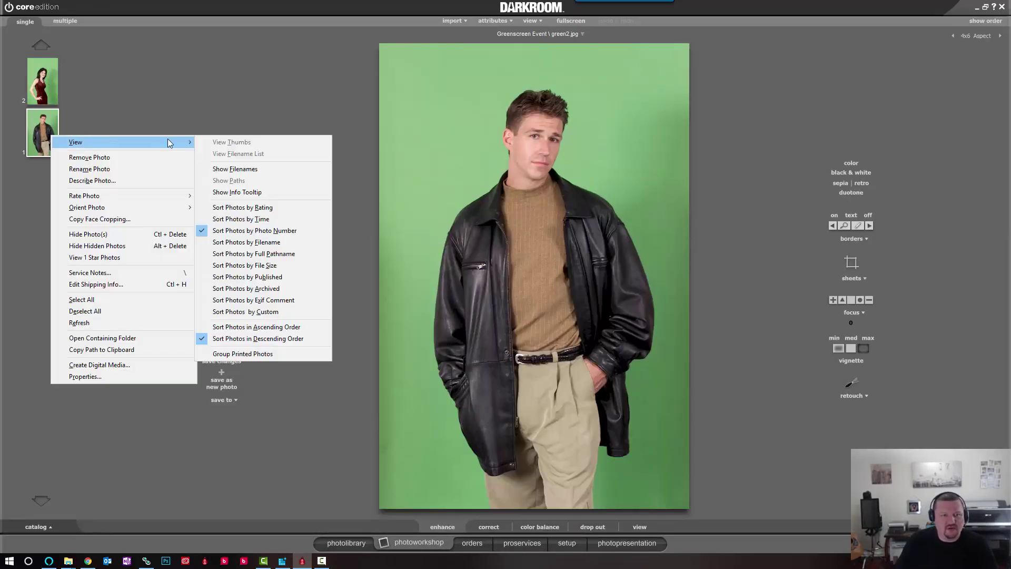
pyautogui.click(262, 169)
# Sort the workshop photos in ascending order
pyautogui.rightClick(48, 87)
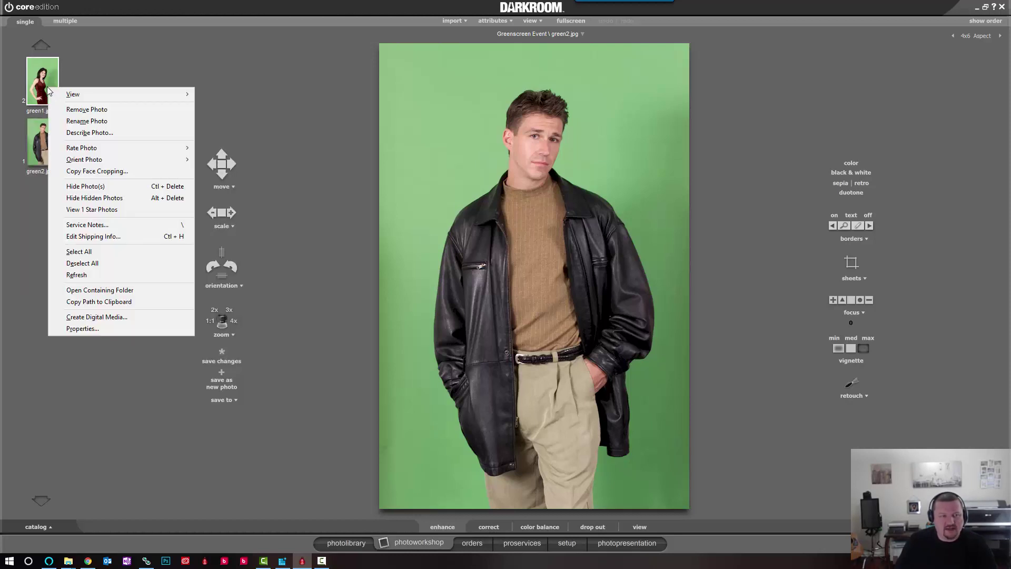
pyautogui.moveTo(90, 98)
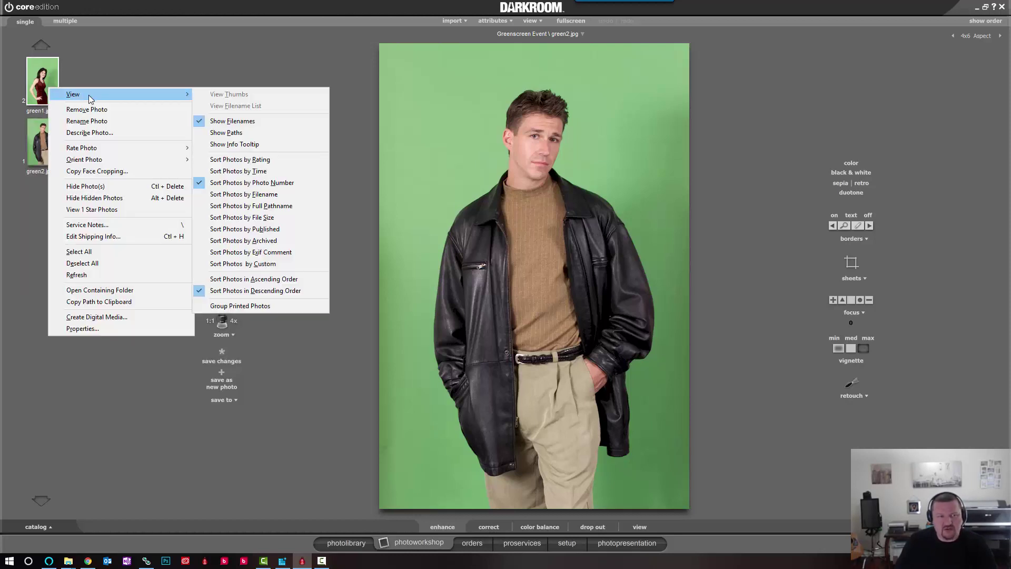
pyautogui.click(251, 279)
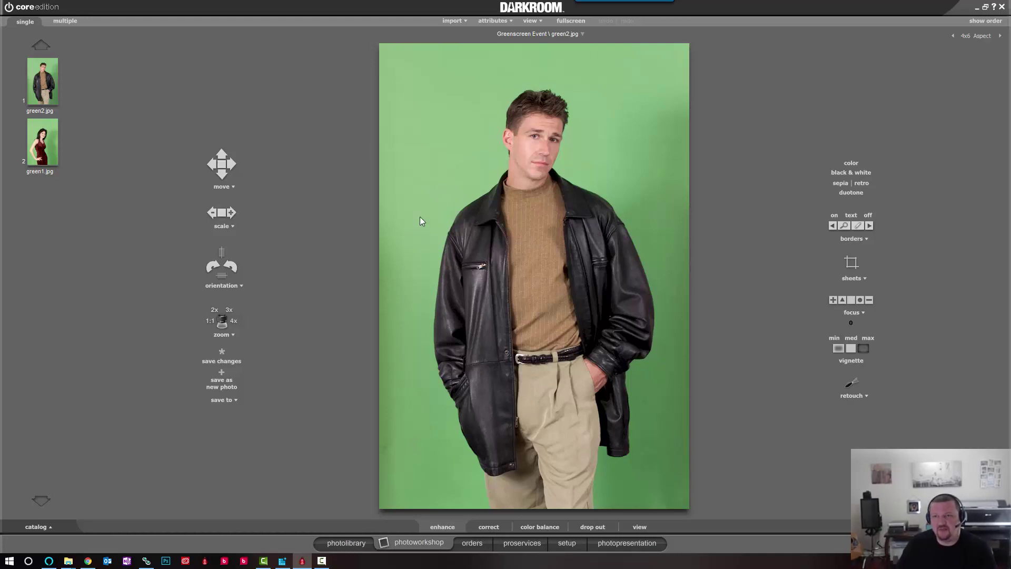
# Show the order packages list and overlay the print-size crop guides on green2.jpg
pyautogui.click(983, 21)
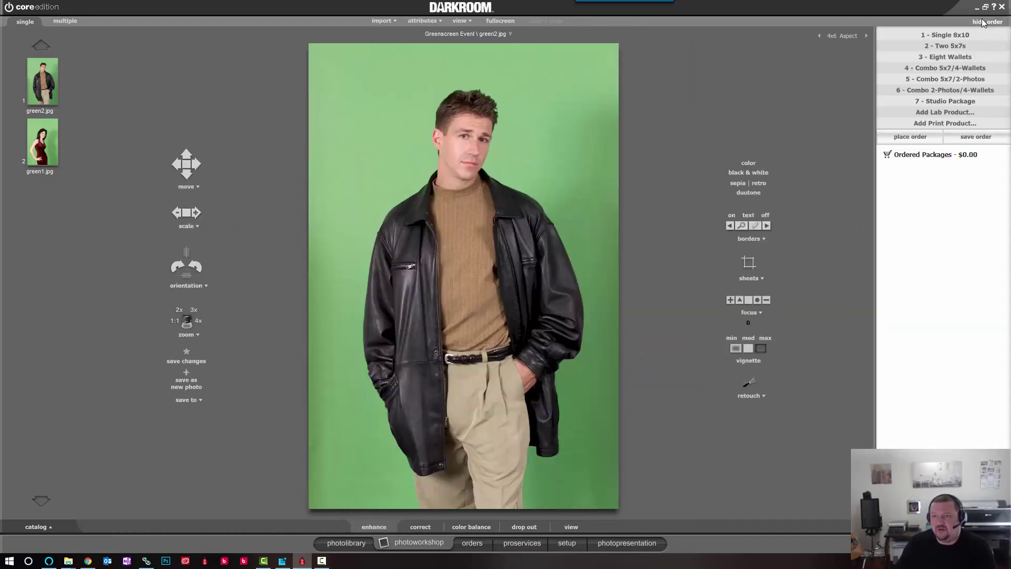
pyautogui.click(461, 20)
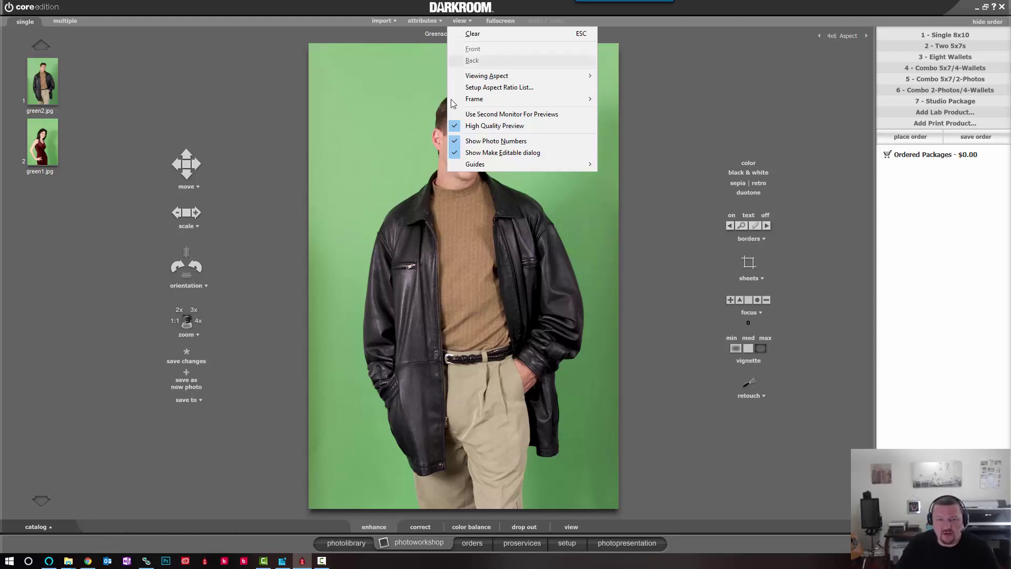
pyautogui.moveTo(484, 166)
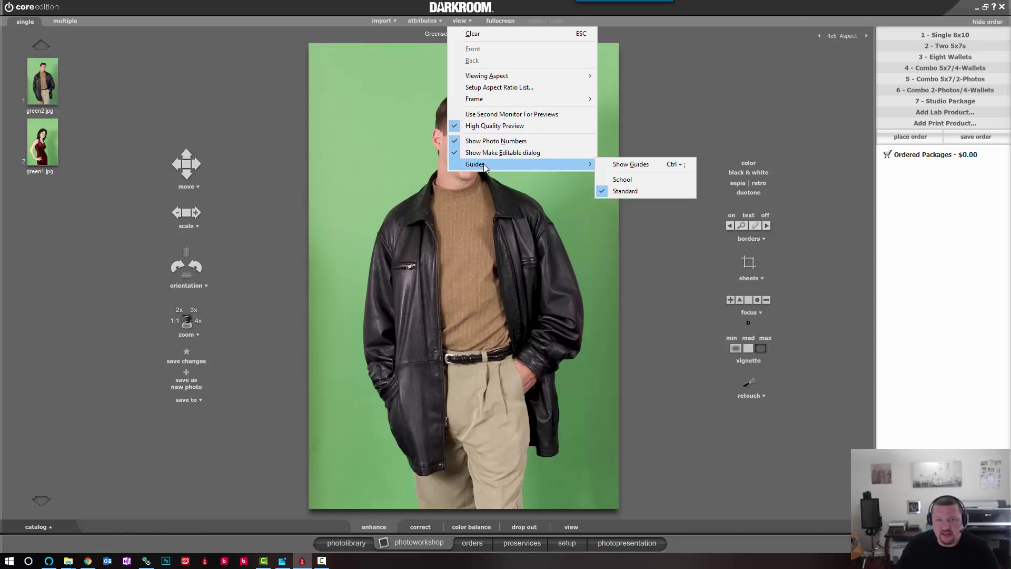
pyautogui.click(637, 168)
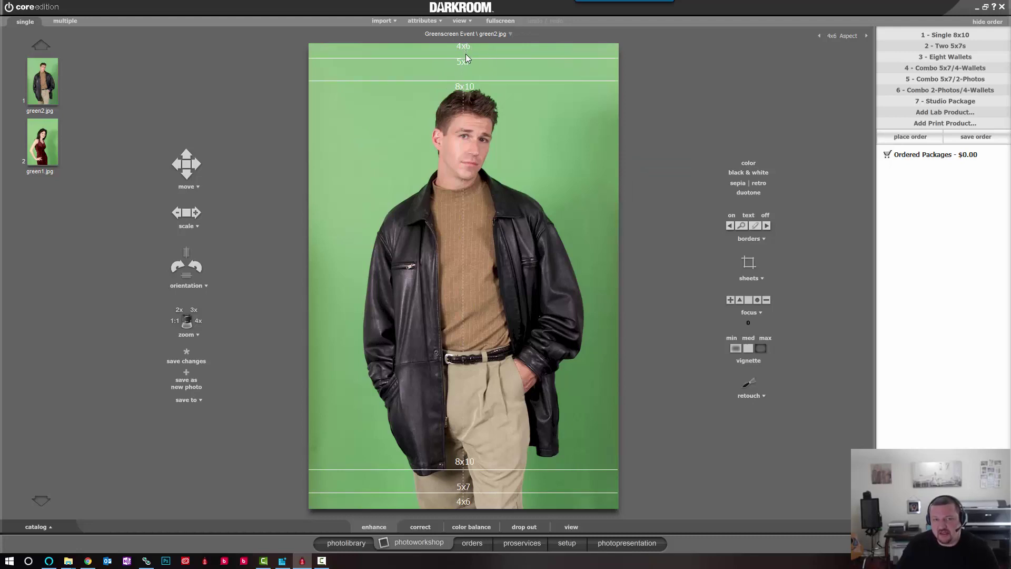
# Crop green2.jpg to 8x10 proportions and reposition the photo within the frame
pyautogui.click(844, 36)
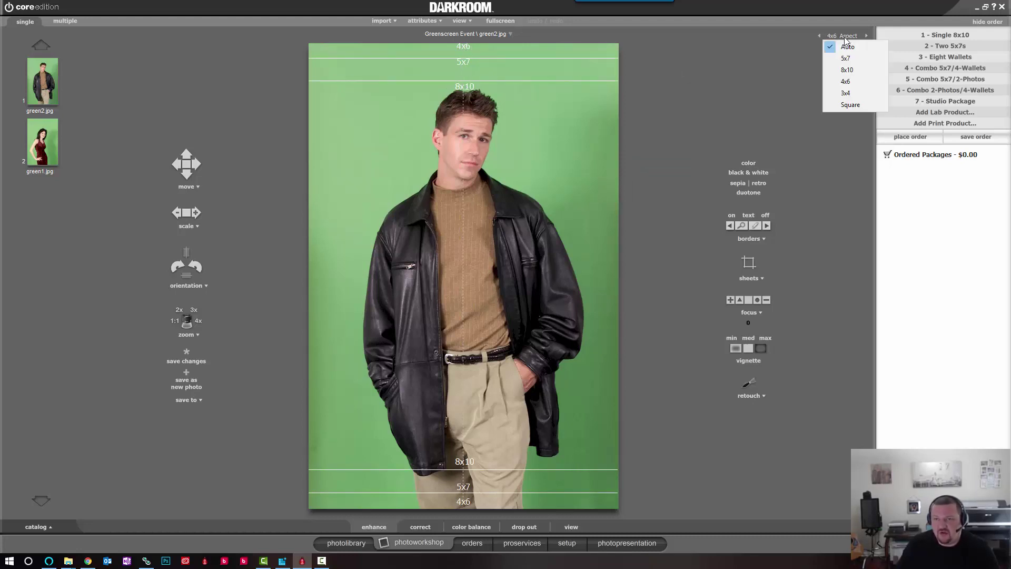
pyautogui.click(847, 70)
pyautogui.moveTo(453, 128); pyautogui.dragTo(452, 166)
pyautogui.scroll(2, 453, 165)
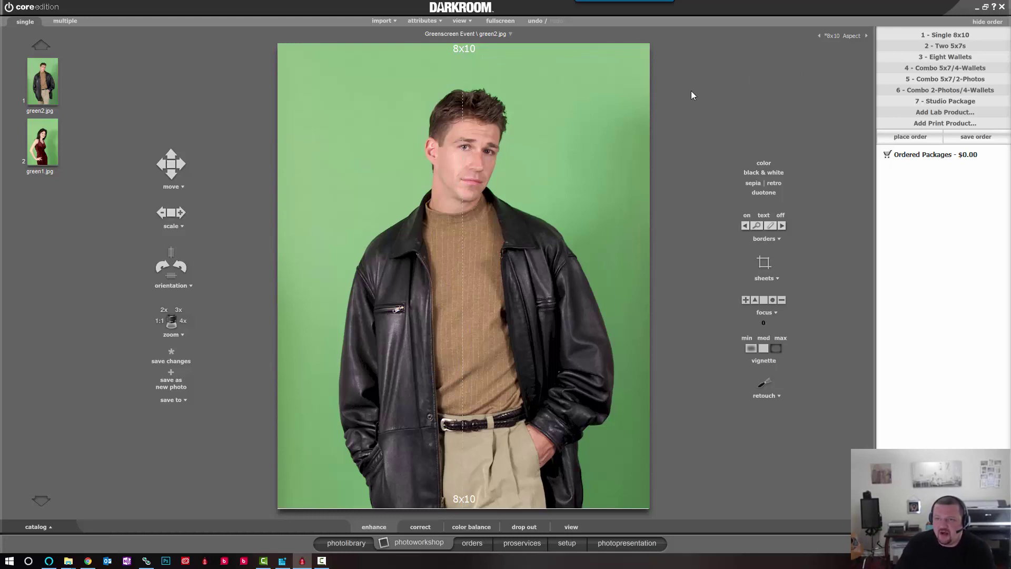
# Settle on a 4x6 crop and move the photo up to fill it
pyautogui.click(839, 35)
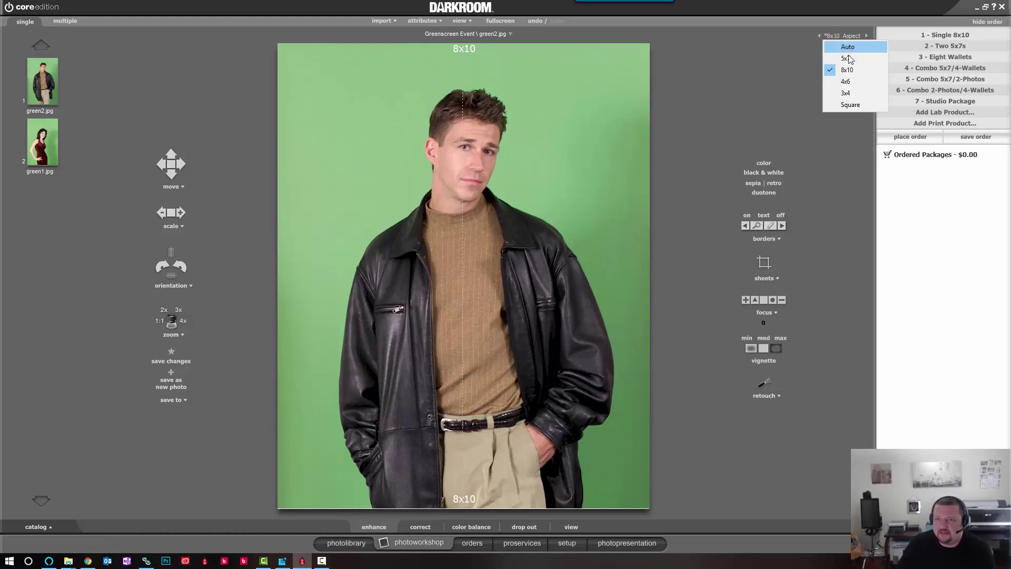
pyautogui.click(845, 82)
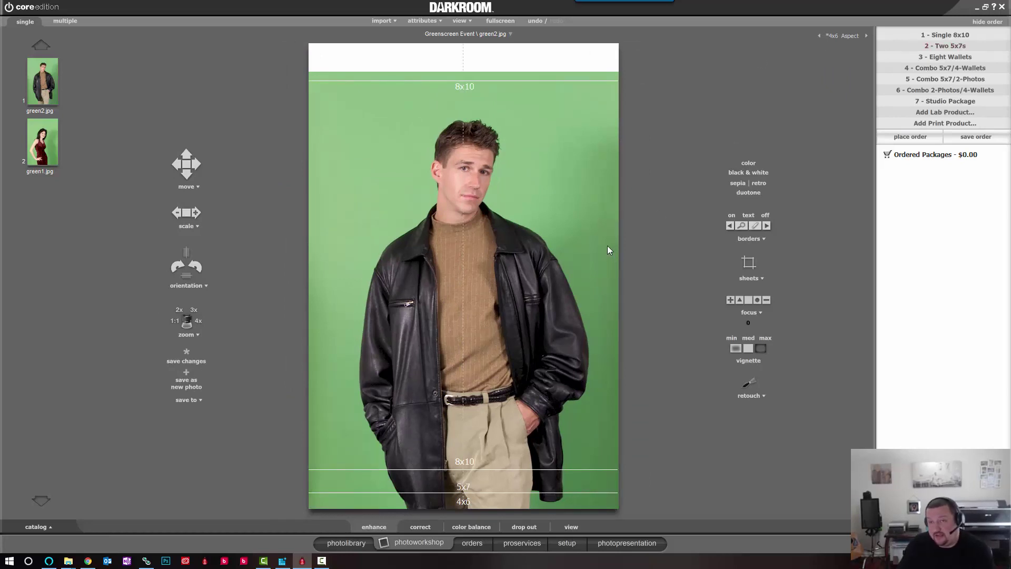
pyautogui.click(841, 35)
pyautogui.click(846, 69)
pyautogui.click(850, 37)
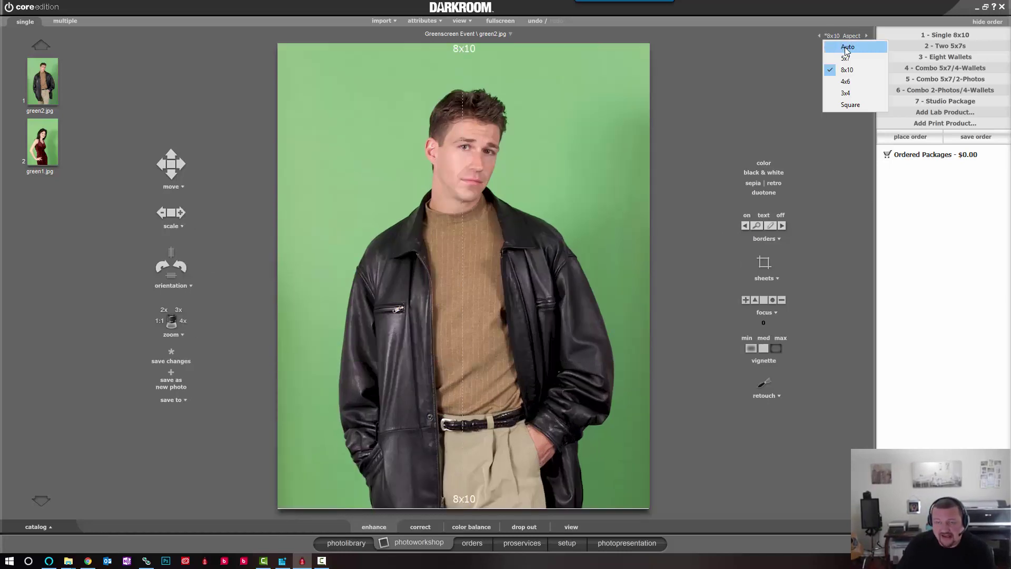
pyautogui.click(846, 47)
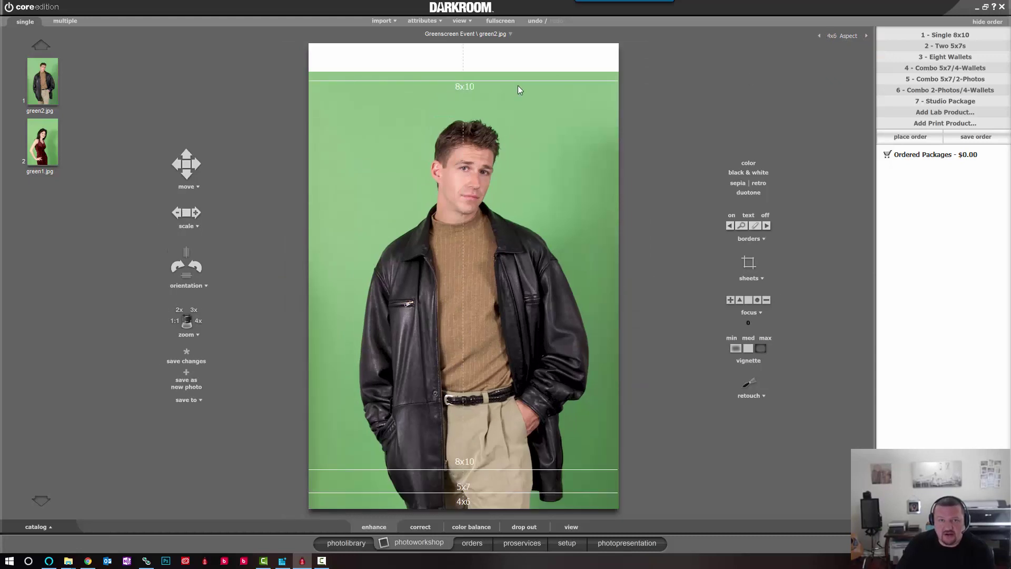
pyautogui.moveTo(437, 164); pyautogui.dragTo(441, 138)
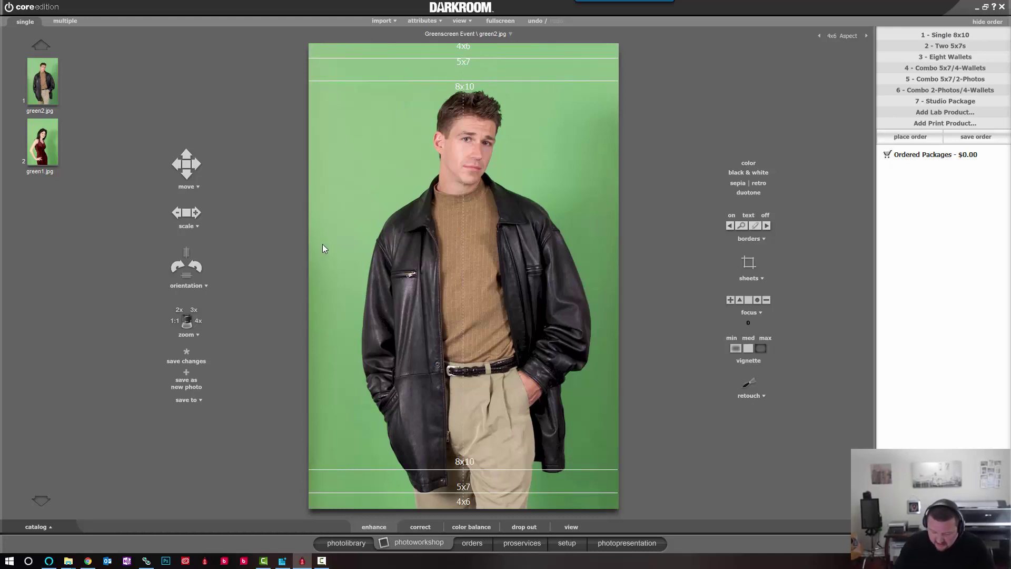
# Turn on 'Ignore preview thumbnails embedded in images' in Application General Settings
pyautogui.click(577, 544)
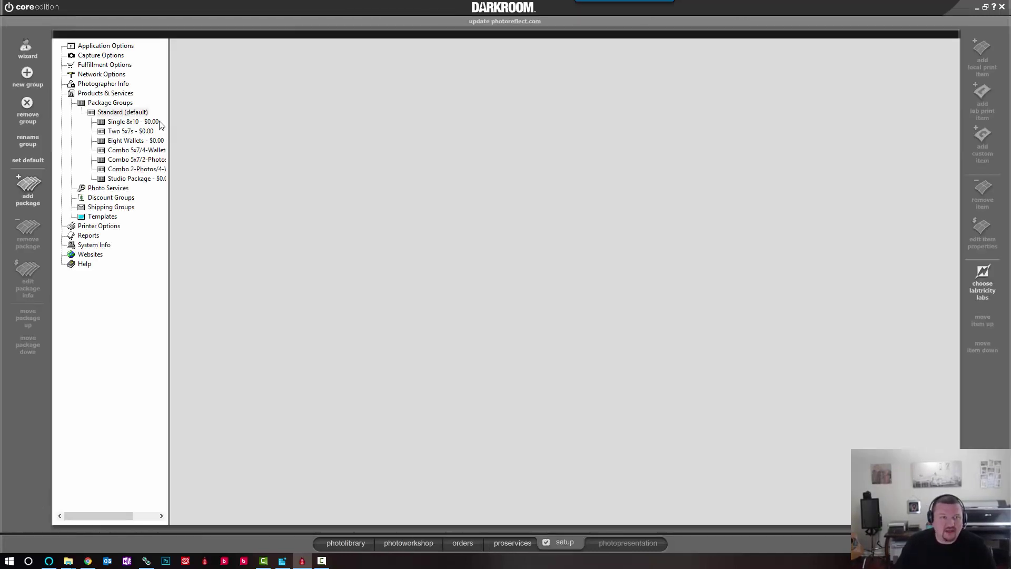
pyautogui.click(113, 46)
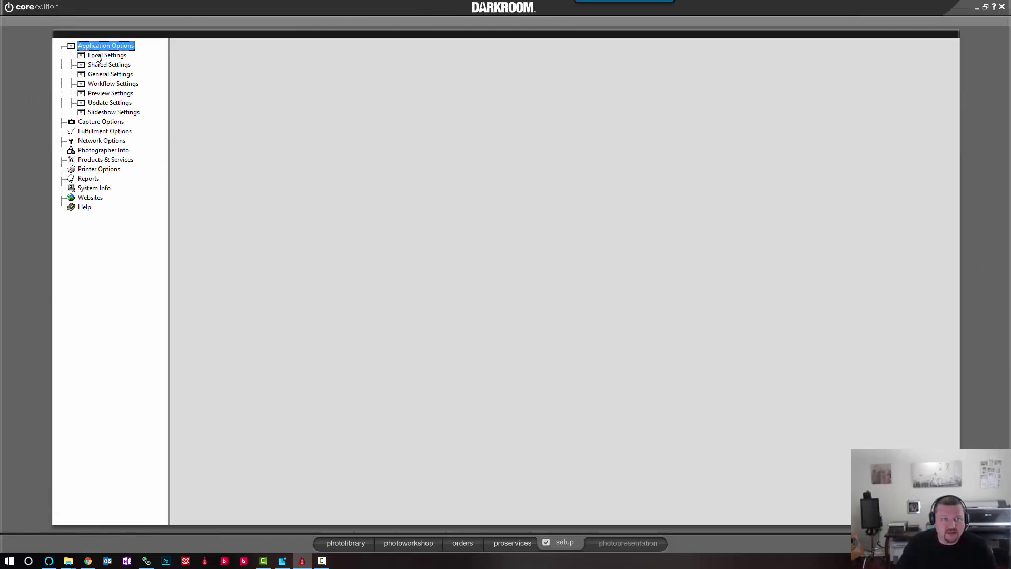
pyautogui.click(104, 76)
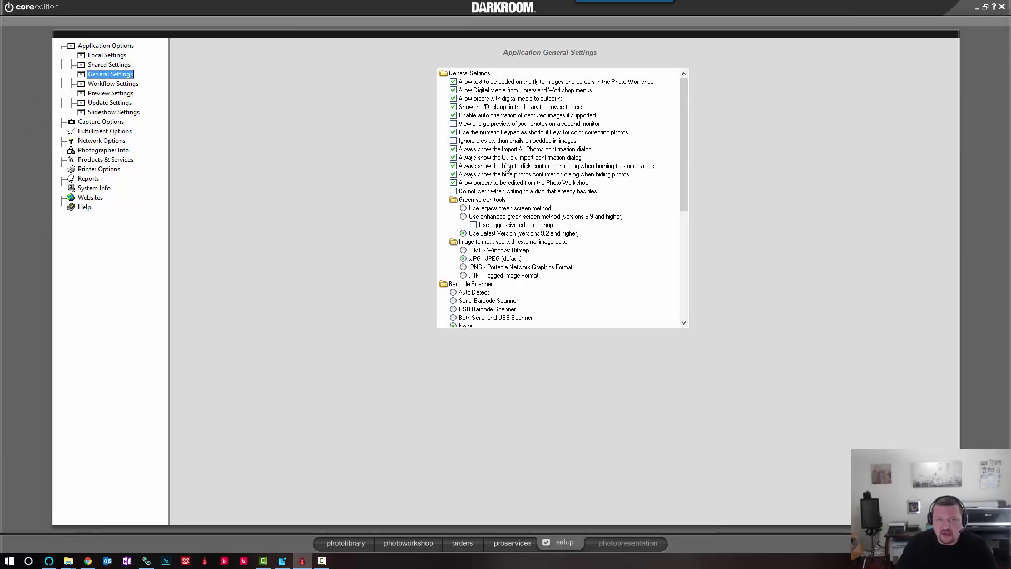
pyautogui.click(455, 142)
pyautogui.click(453, 141)
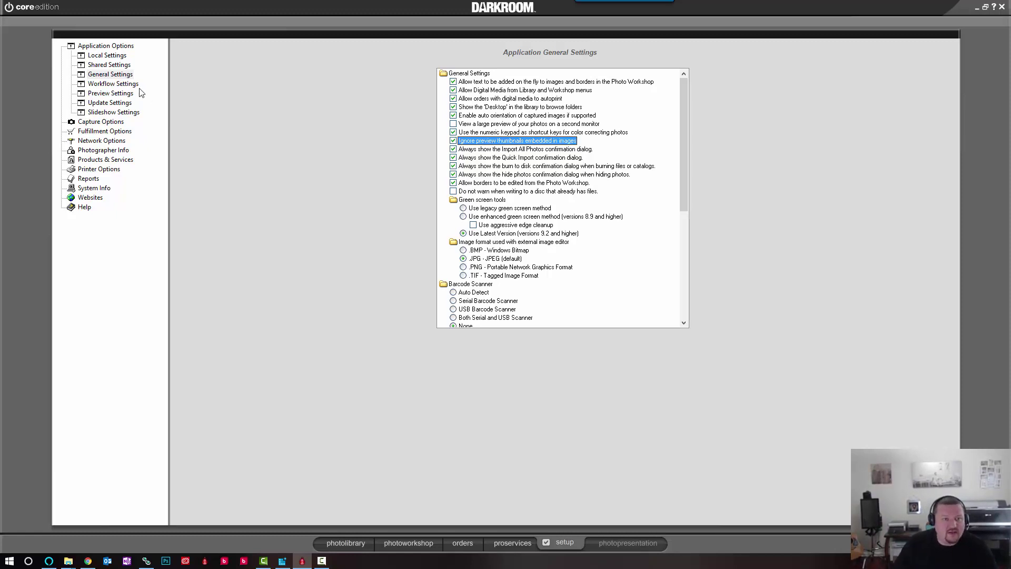
# Untick both 'Prompt for copies' options and the border dialog's template marketplace display
pyautogui.scroll(-8, 616, 208)
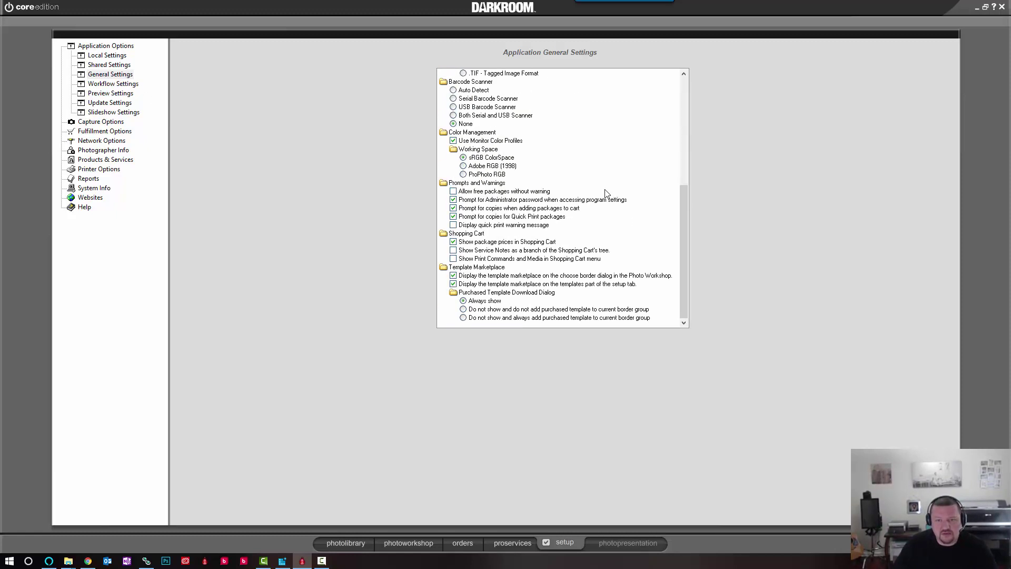
pyautogui.click(453, 208)
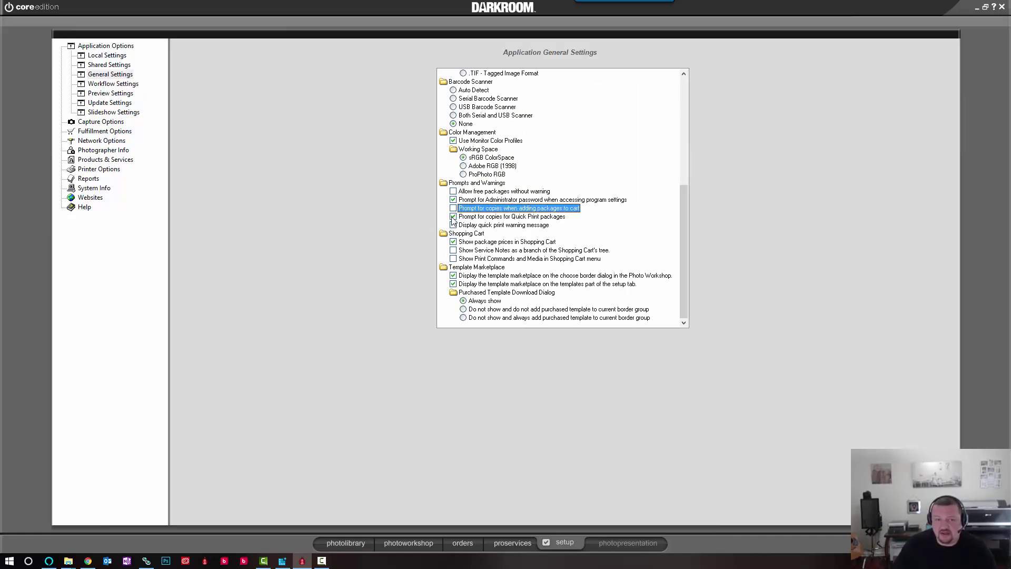
pyautogui.click(453, 216)
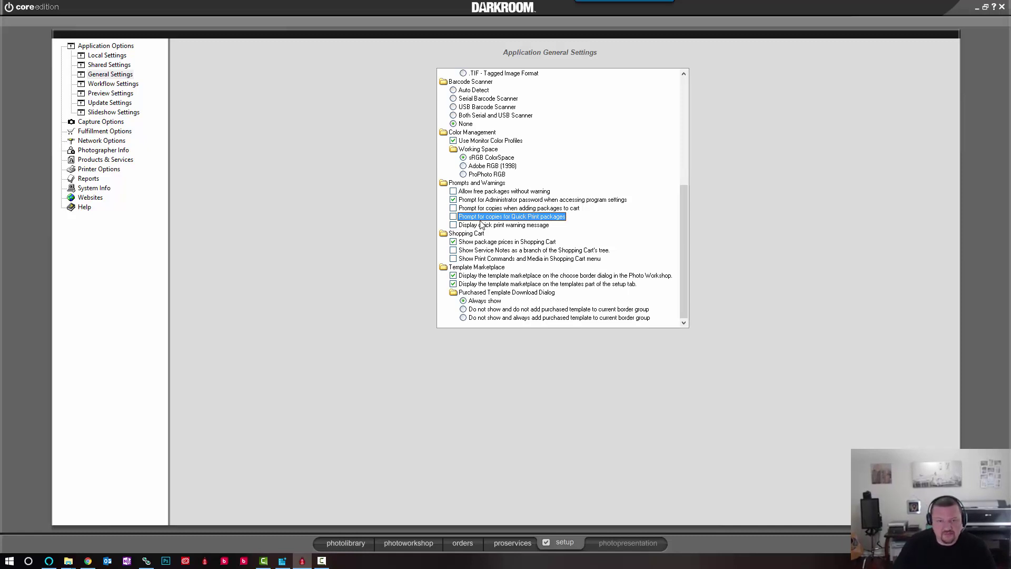
pyautogui.click(453, 276)
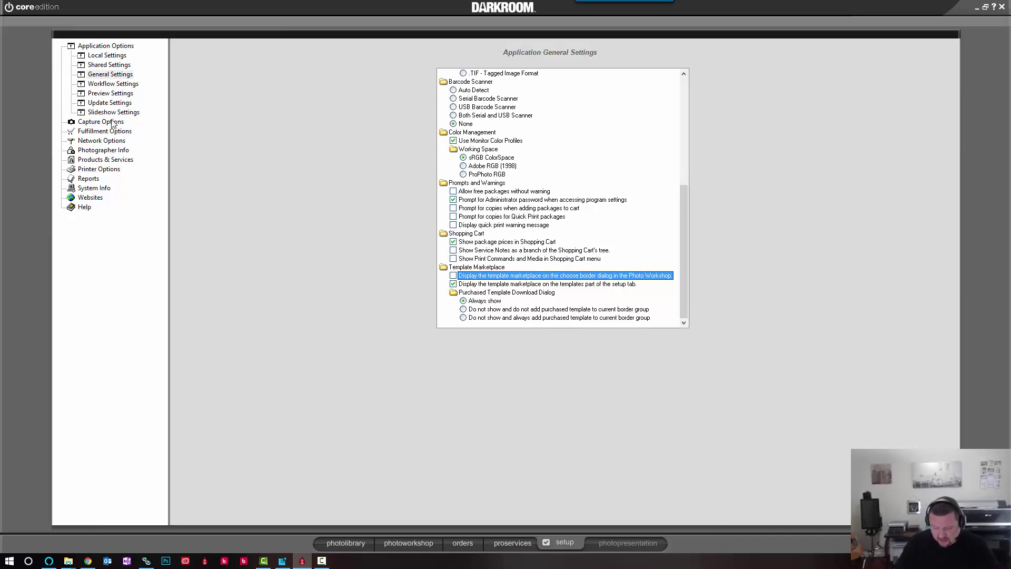
# In Workflow Settings, tick 'Fill package with current photo' and set event catalogs to Studio mode
pyautogui.click(126, 84)
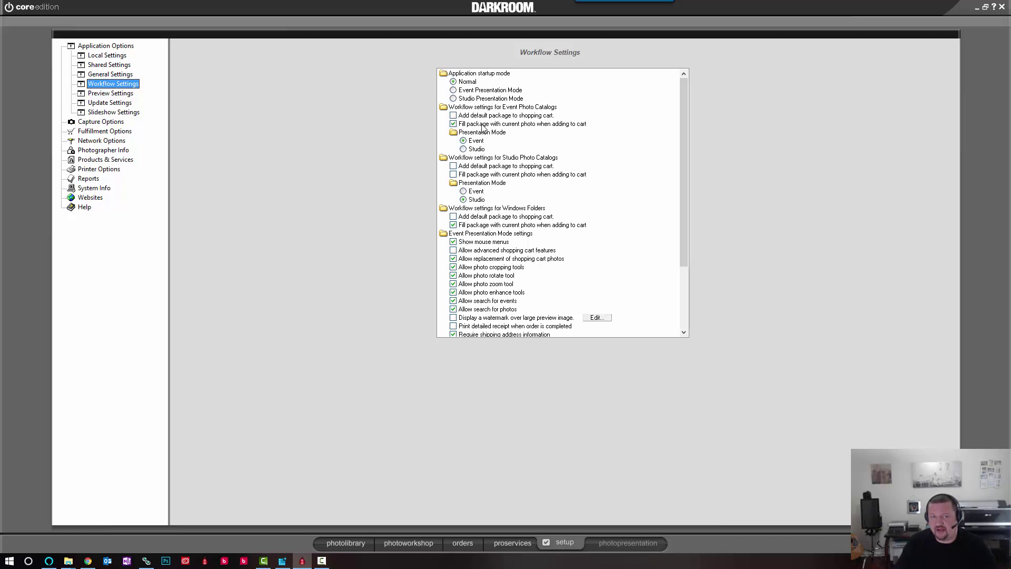
pyautogui.click(453, 175)
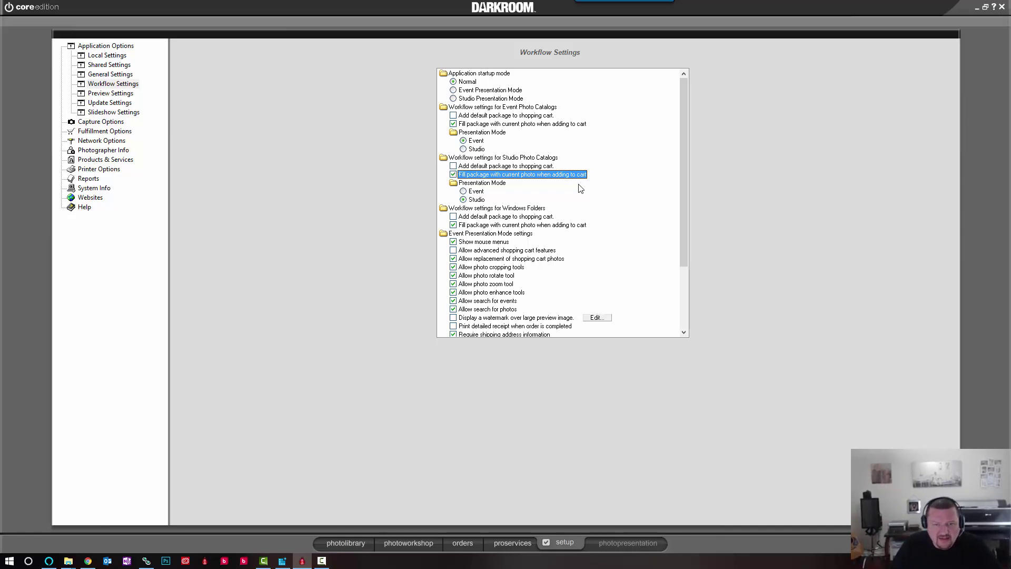
pyautogui.click(472, 151)
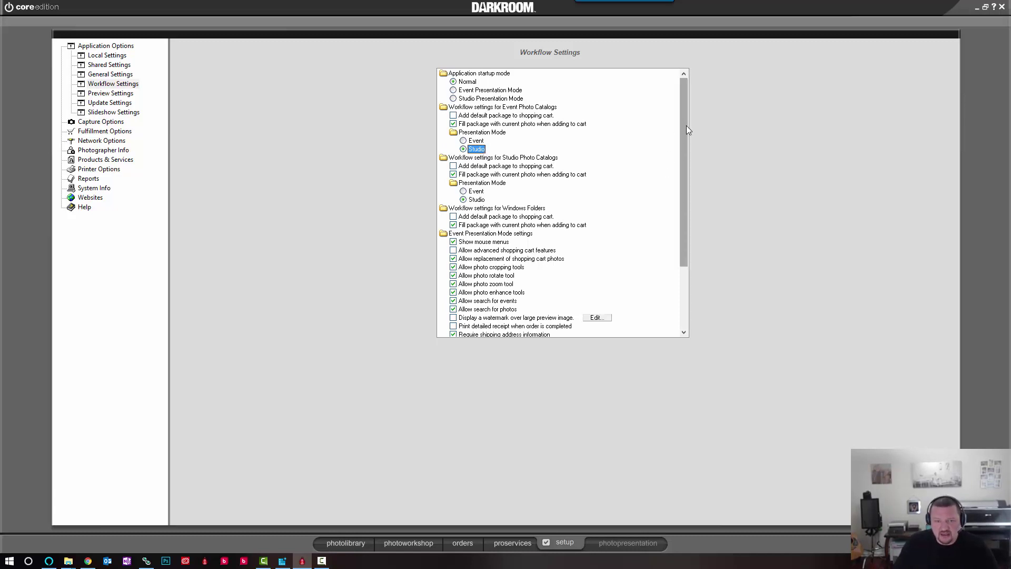
pyautogui.moveTo(687, 128); pyautogui.dragTo(685, 203)
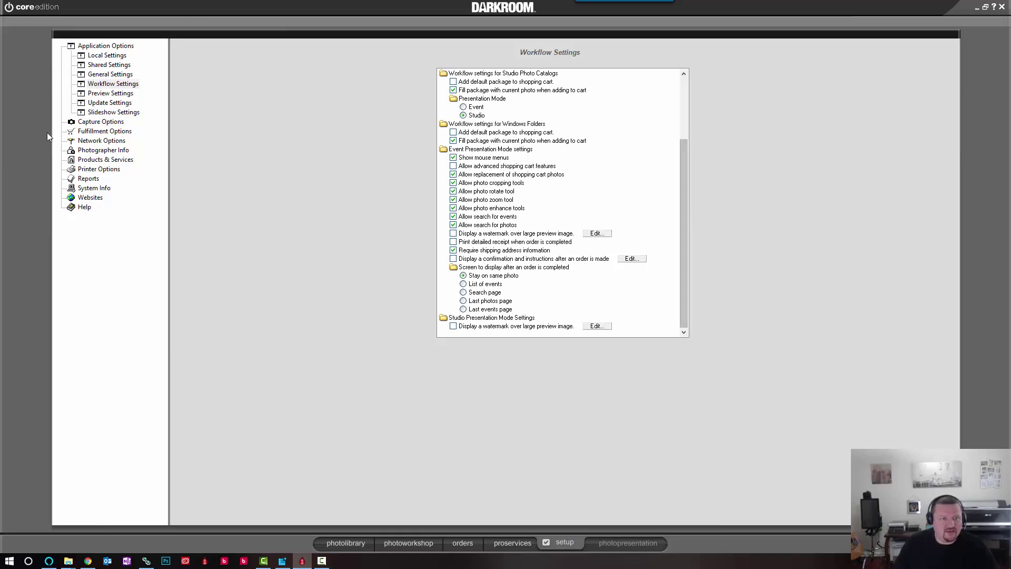
# Set the Tethered Camera option 'search for a camera when it starts up' to Yes
pyautogui.click(106, 123)
pyautogui.click(111, 65)
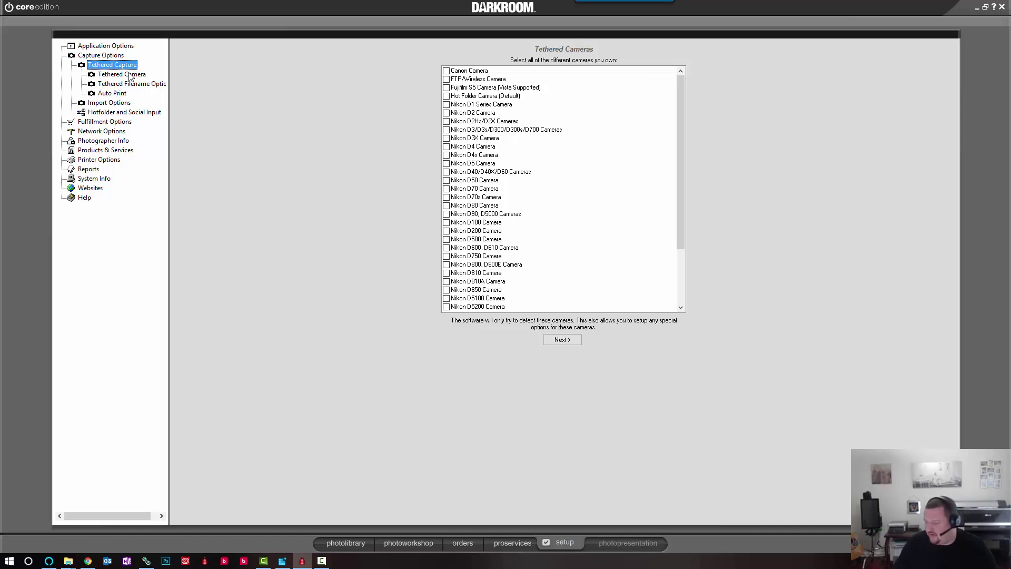
pyautogui.click(449, 72)
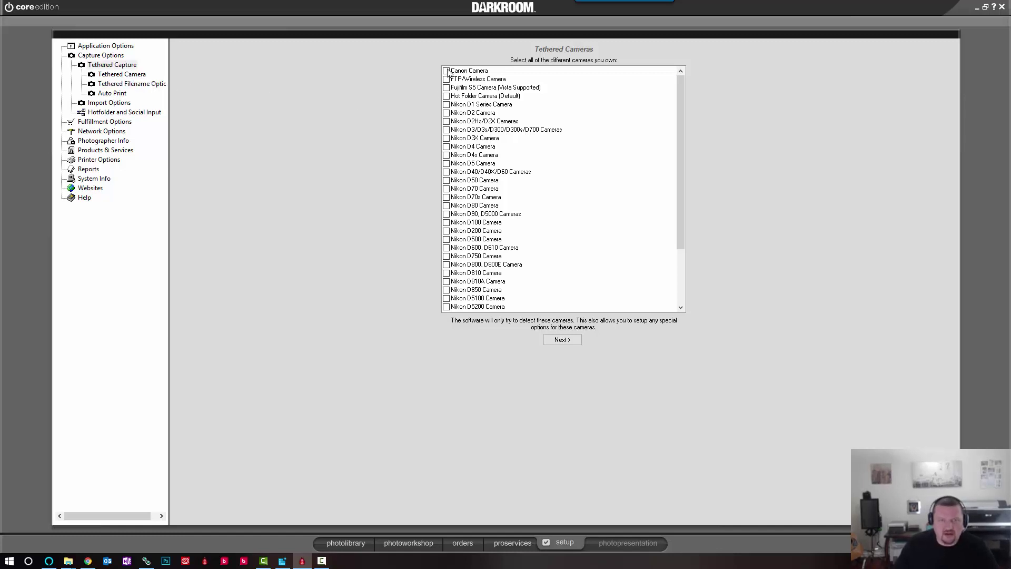
pyautogui.click(138, 75)
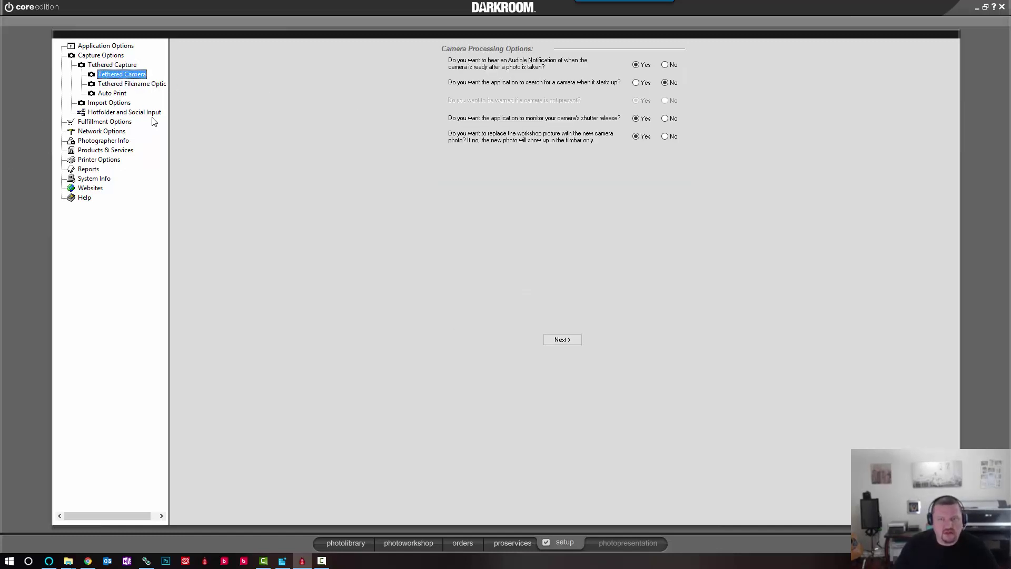
pyautogui.click(643, 83)
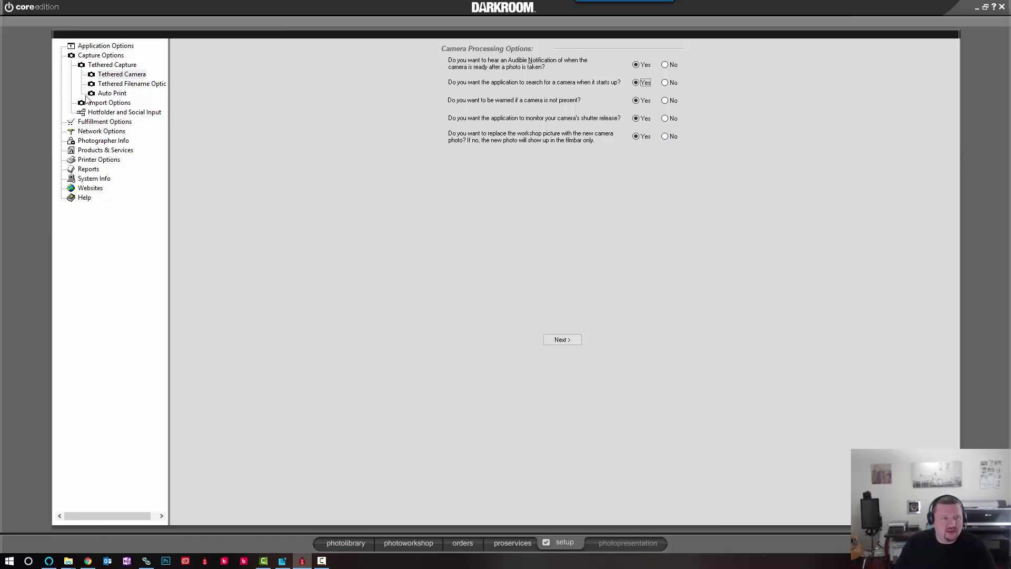
# Open Receipt Options, then place a test Single 8x10 order of green2.jpg and close the summary
pyautogui.click(103, 122)
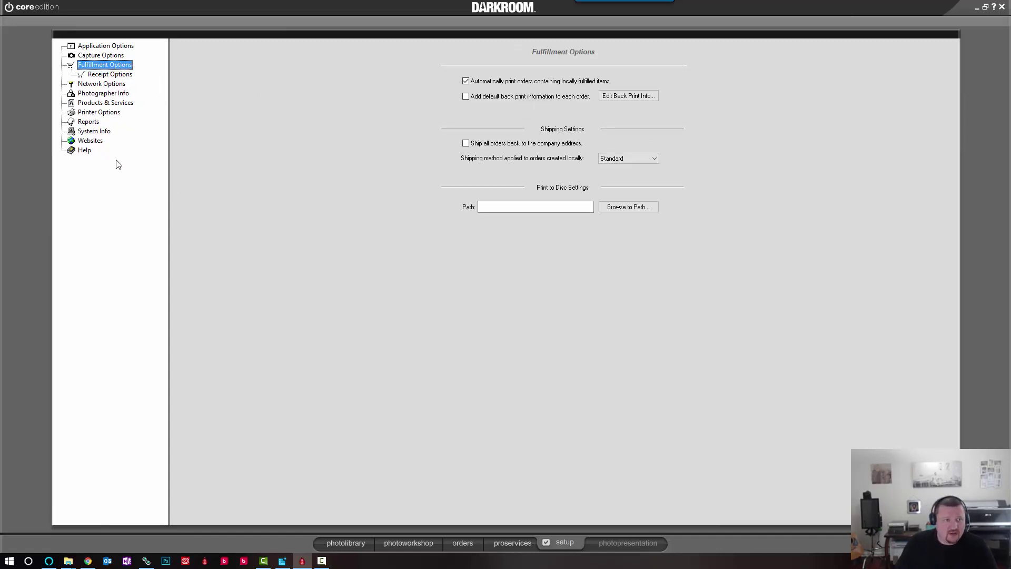
pyautogui.click(101, 75)
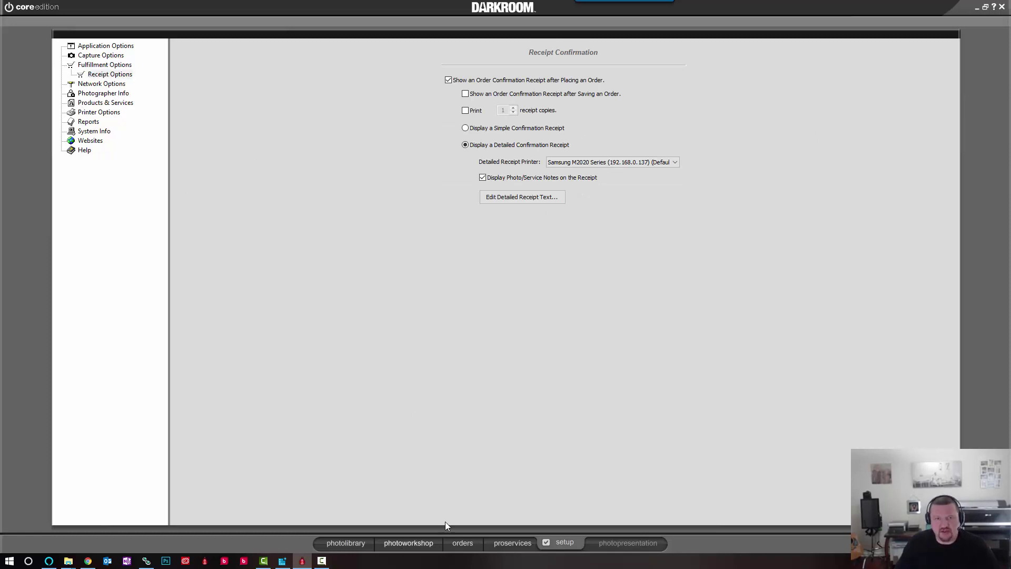
pyautogui.click(401, 544)
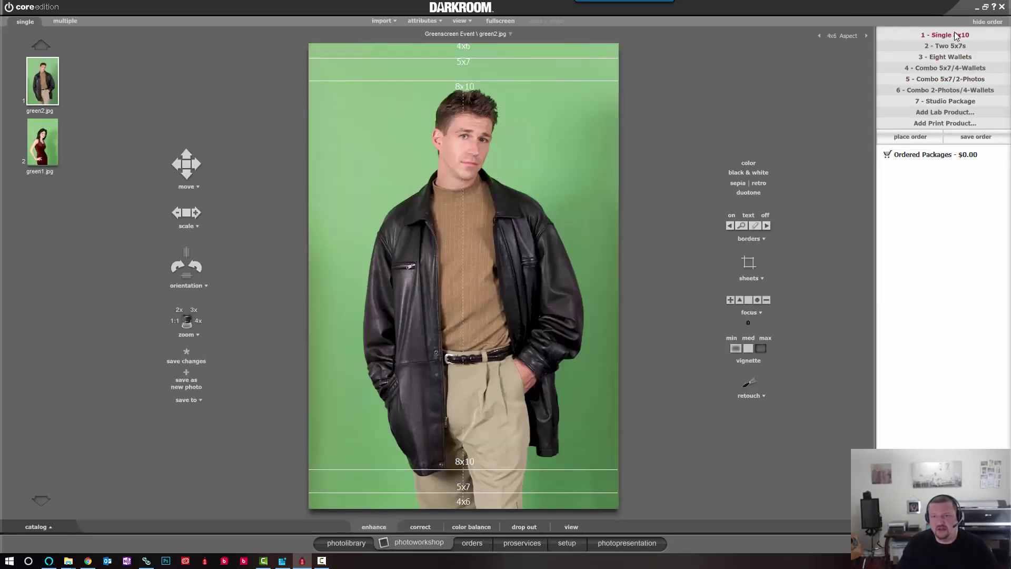
pyautogui.click(951, 37)
pyautogui.click(932, 141)
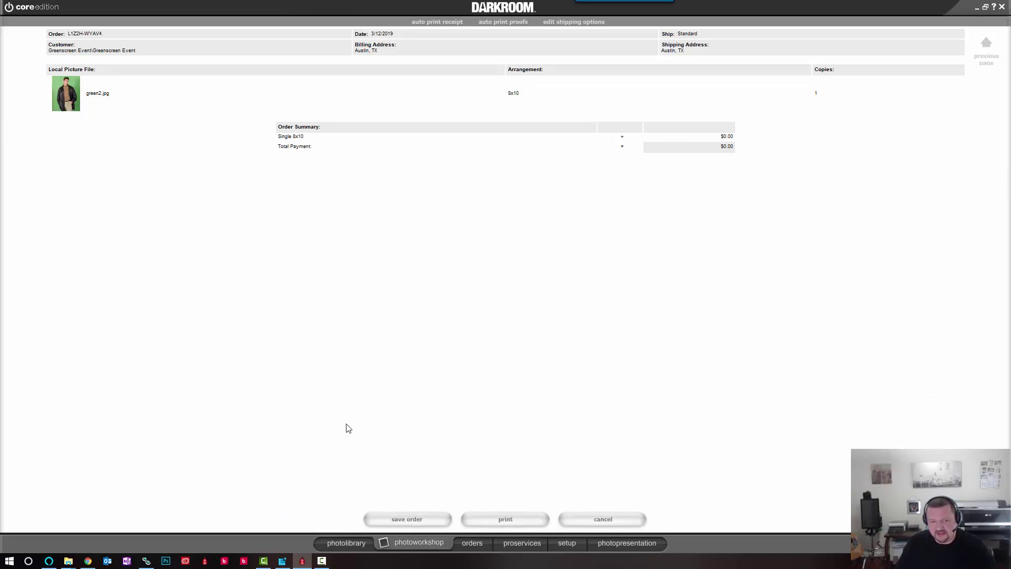
pyautogui.click(618, 518)
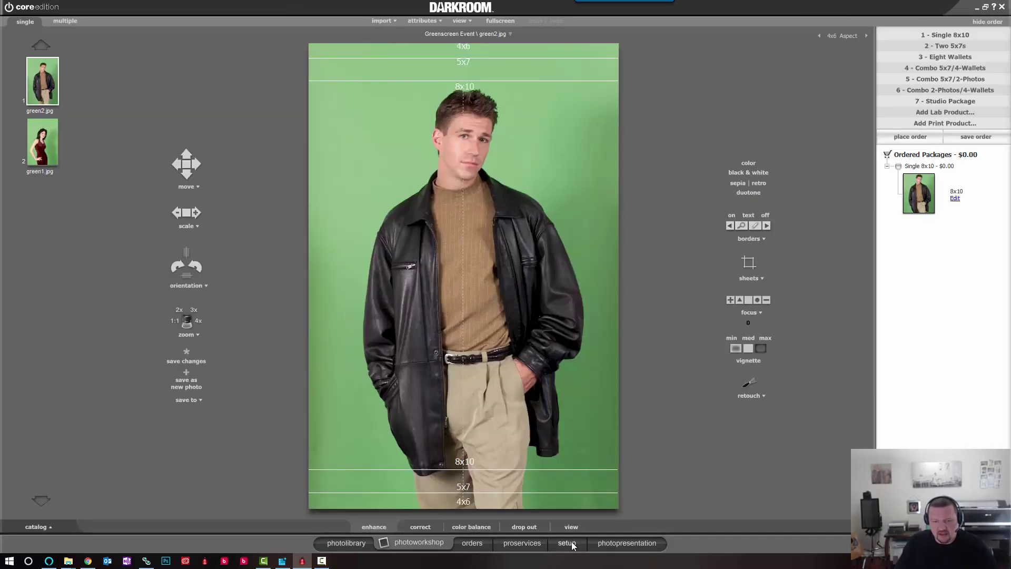
# Untick 'Show an Order Confirmation Receipt after Placing an Order' and confirm with a test order
pyautogui.click(562, 543)
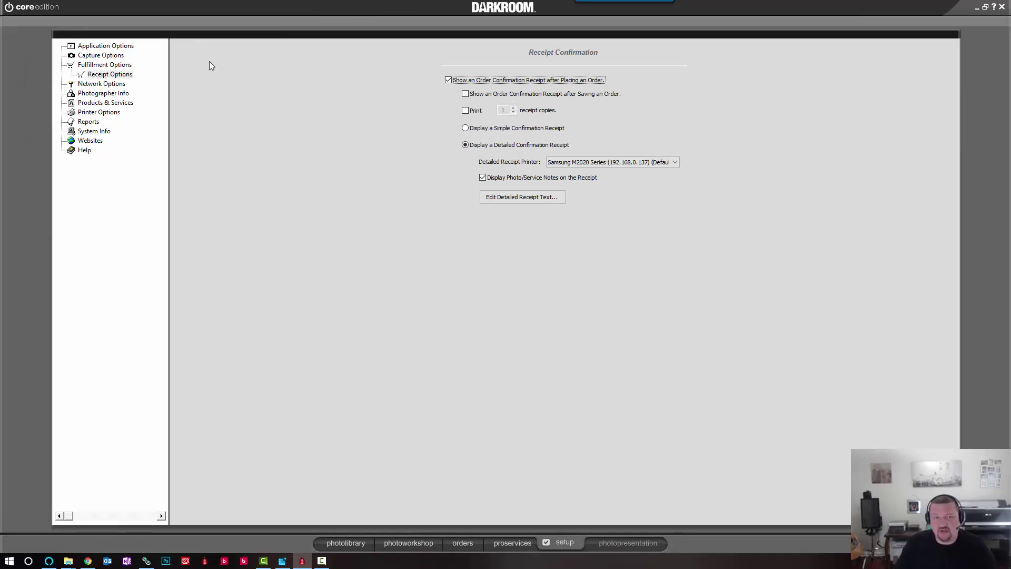
pyautogui.click(448, 80)
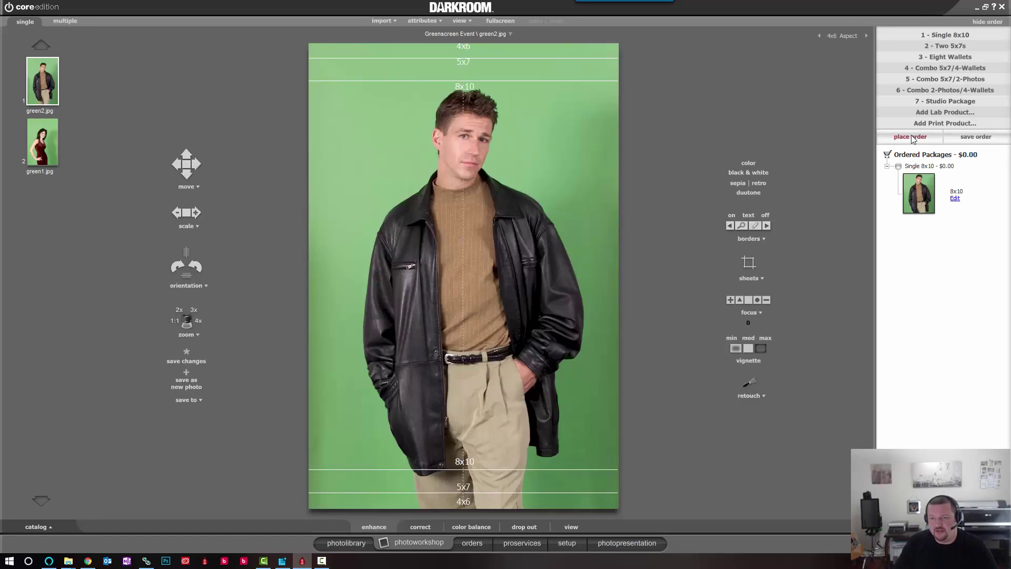
pyautogui.click(913, 138)
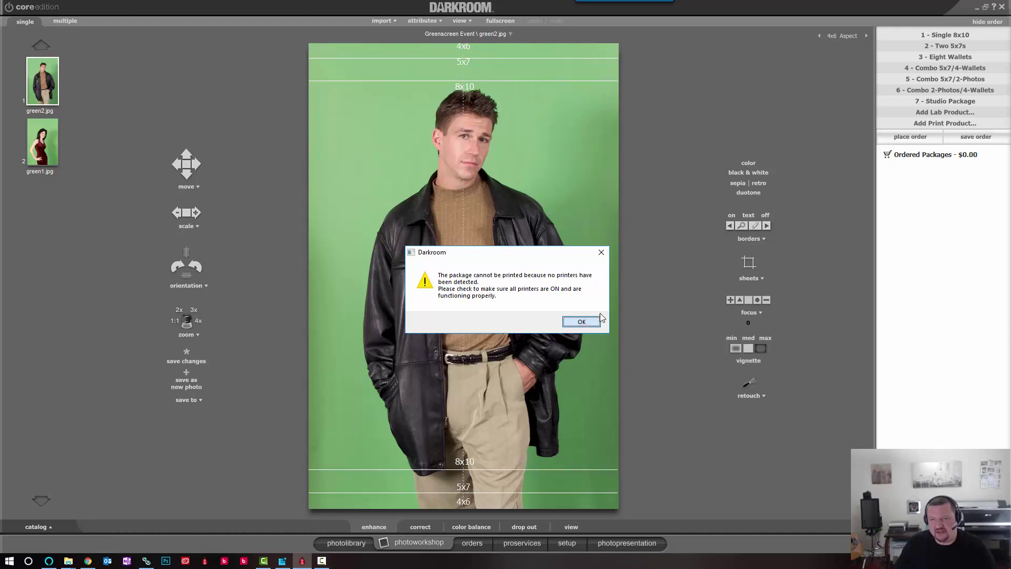
pyautogui.click(582, 321)
pyautogui.click(572, 547)
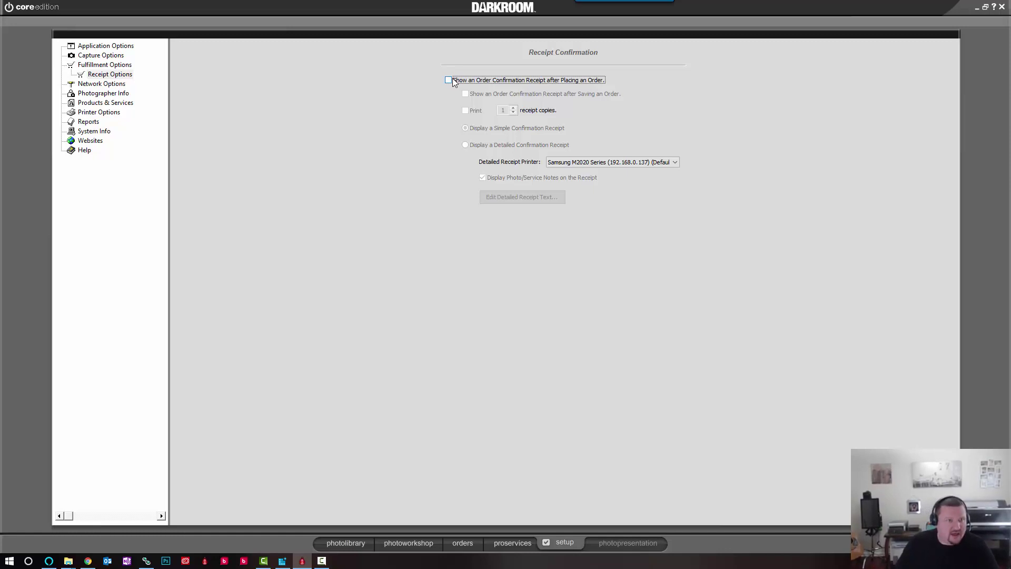
# Browse the Standard (default) package group's Single 8x10 and Two 5x7s packages
pyautogui.click(100, 103)
pyautogui.click(98, 105)
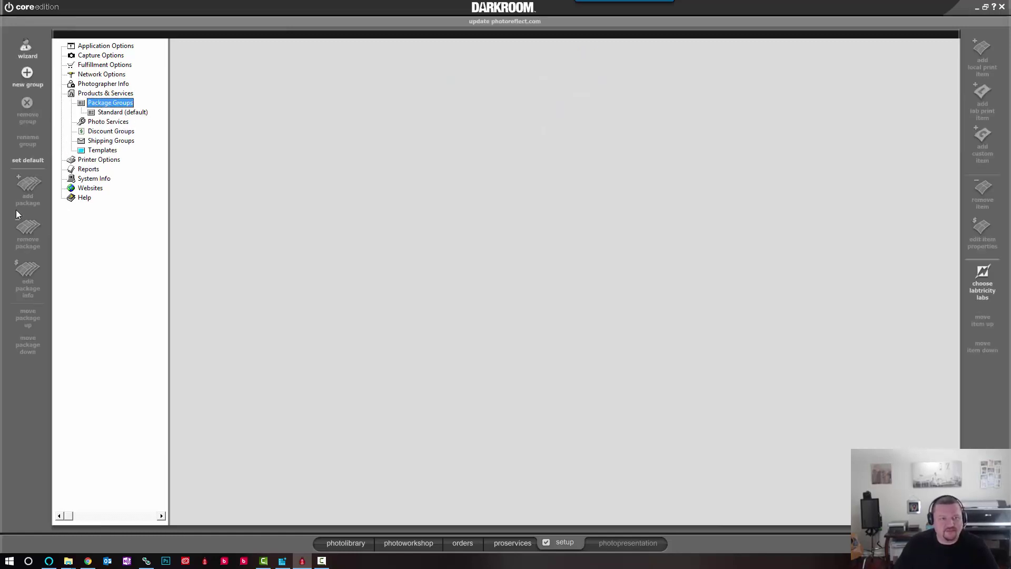
pyautogui.click(106, 113)
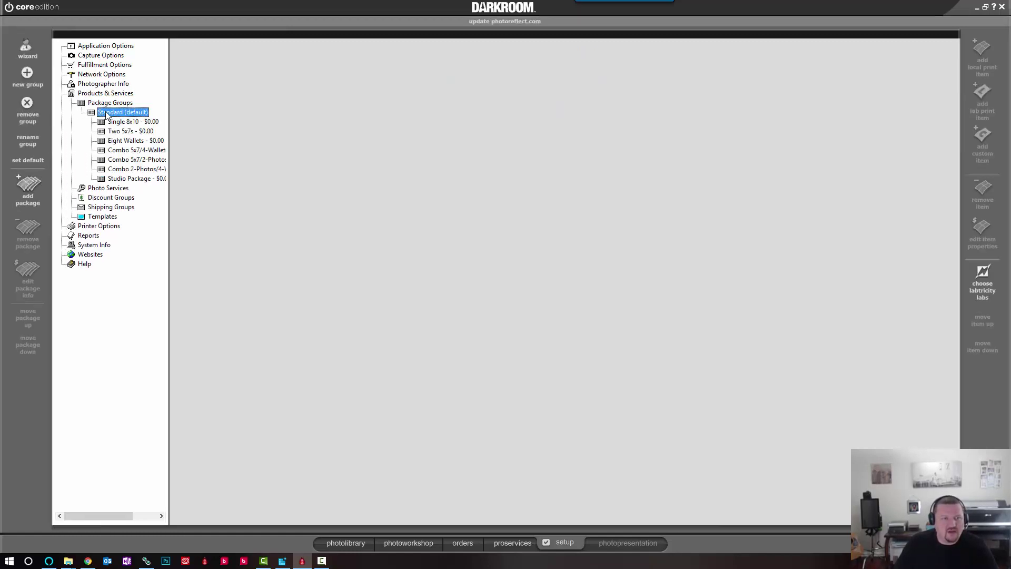
pyautogui.click(118, 124)
pyautogui.click(119, 132)
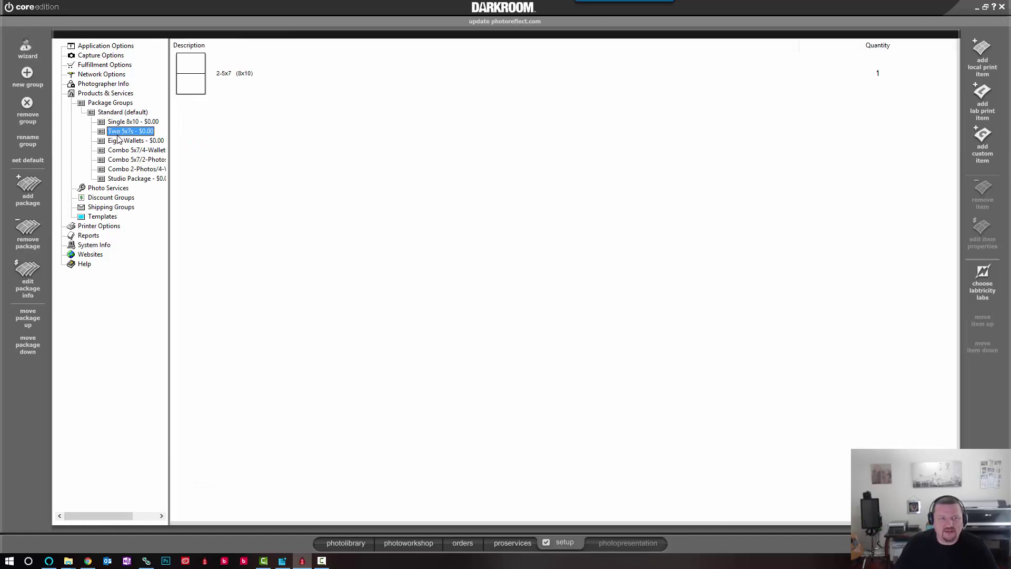
# Cancel a new Standard package, then start a new package group named My Packages
pyautogui.click(18, 188)
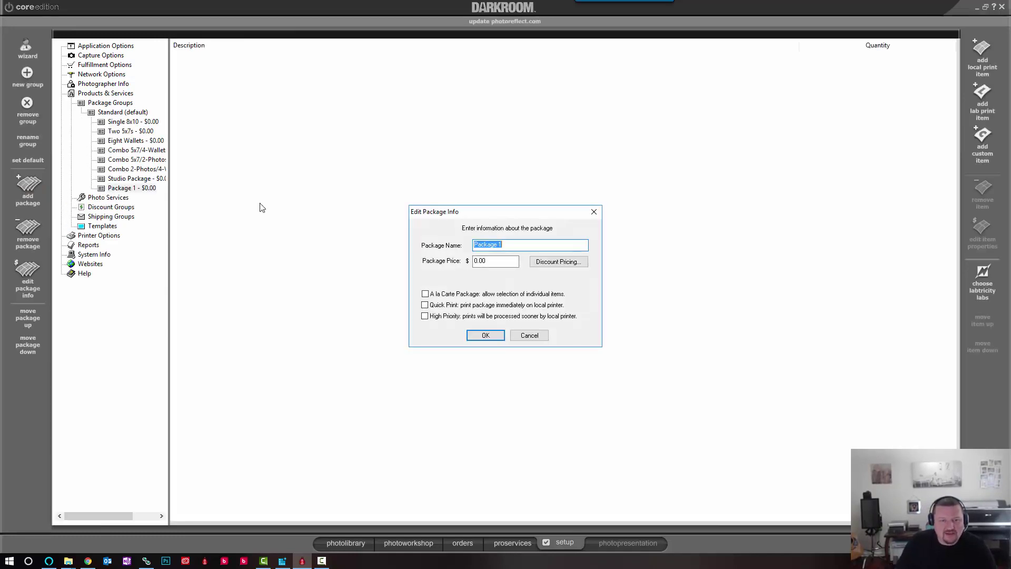
pyautogui.click(532, 337)
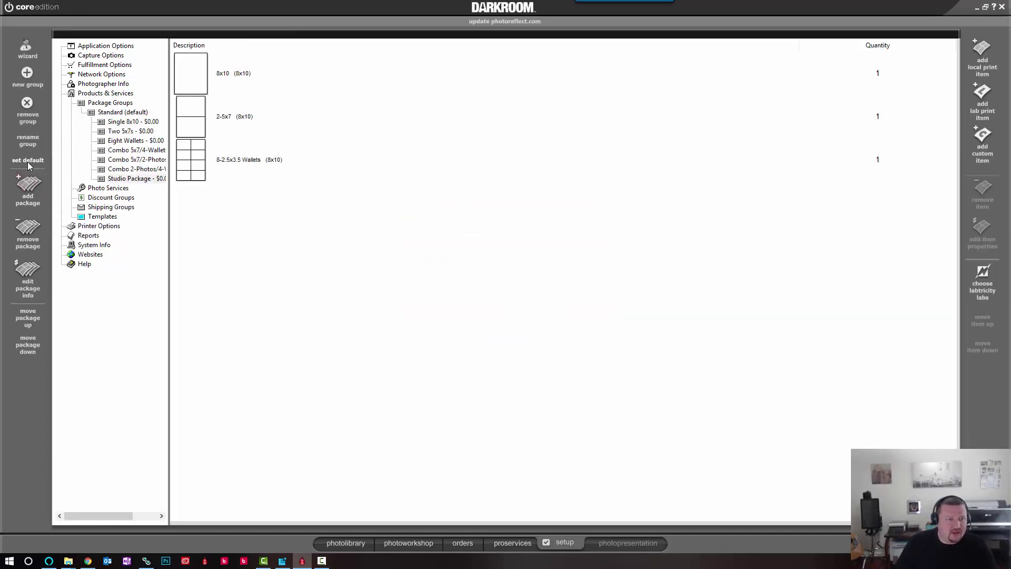
pyautogui.click(27, 74)
pyautogui.write('Ma')
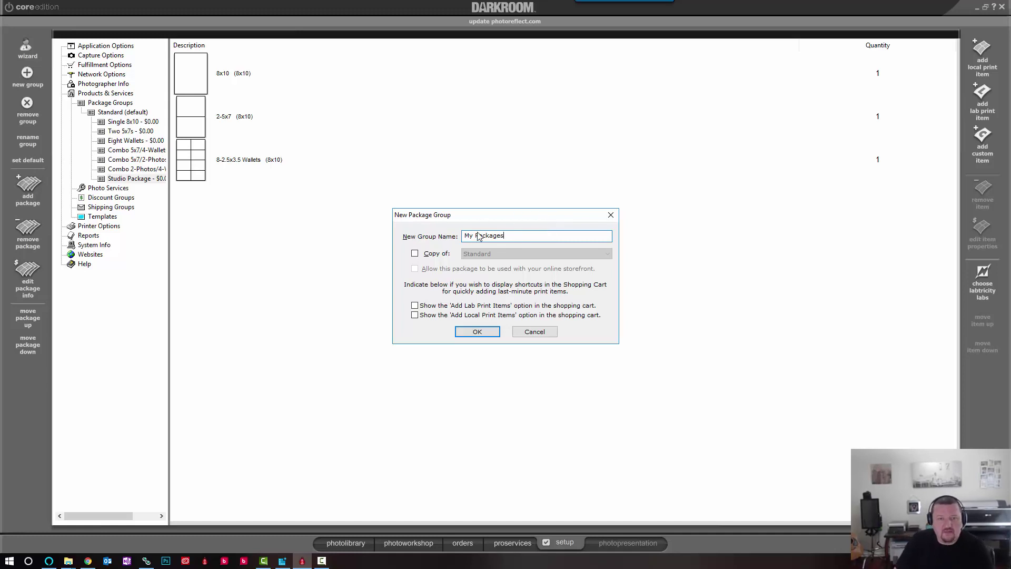
# Create a free quick-print 4x6 package holding one 4x6 print, turning off the free-package warning
pyautogui.click(480, 335)
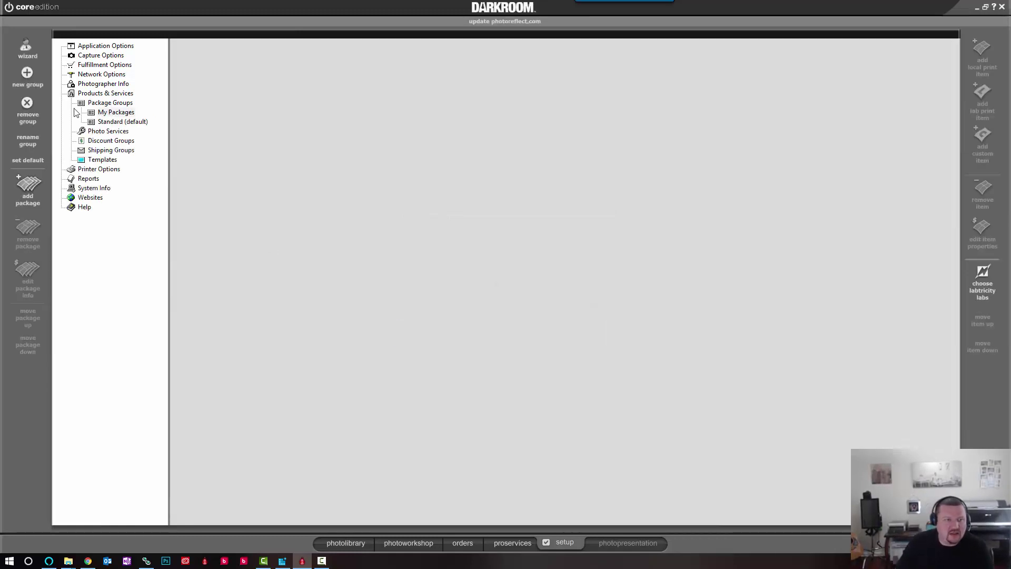
pyautogui.click(117, 112)
pyautogui.click(126, 124)
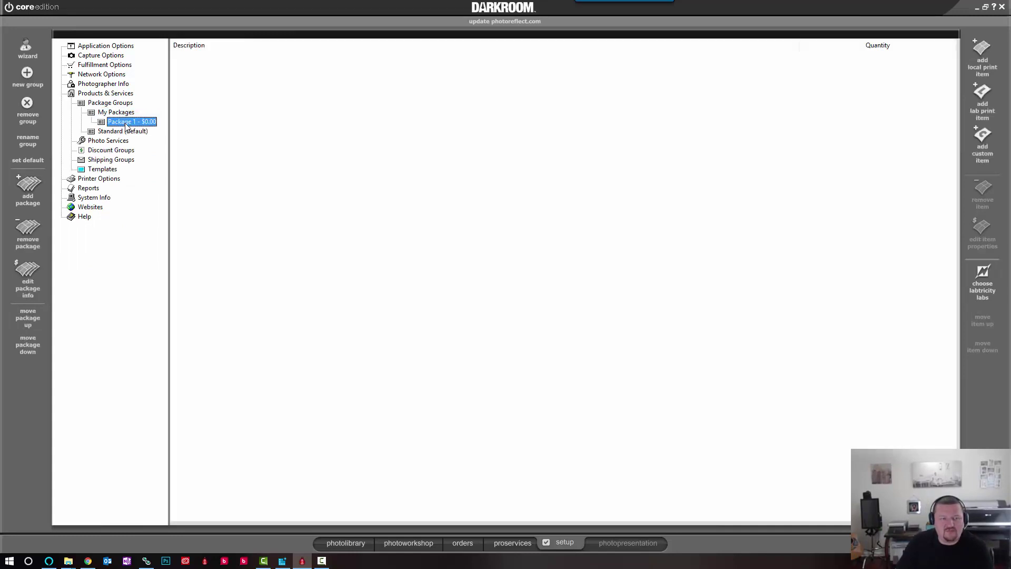
pyautogui.doubleClick(126, 123)
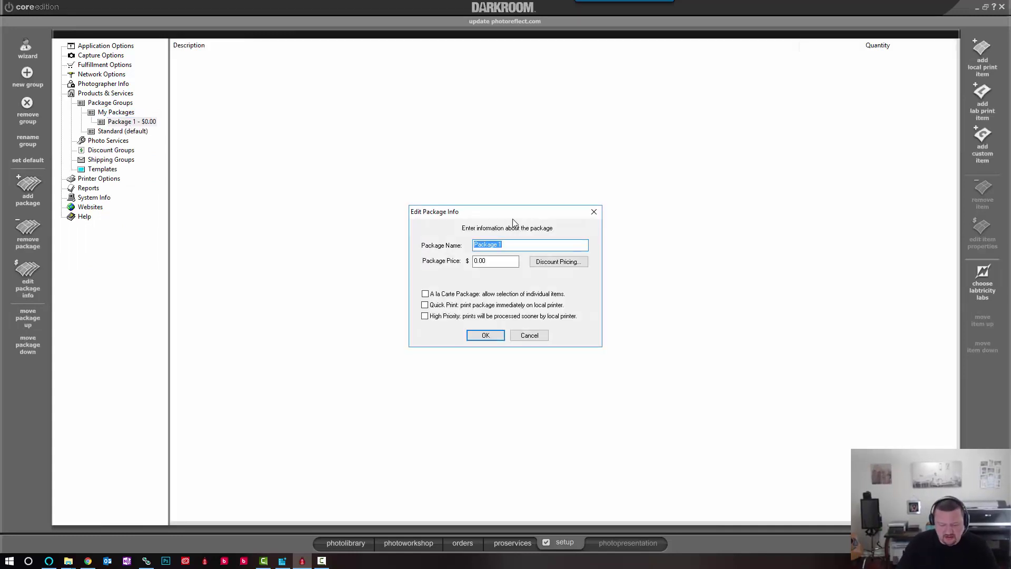
pyautogui.write('4x6')
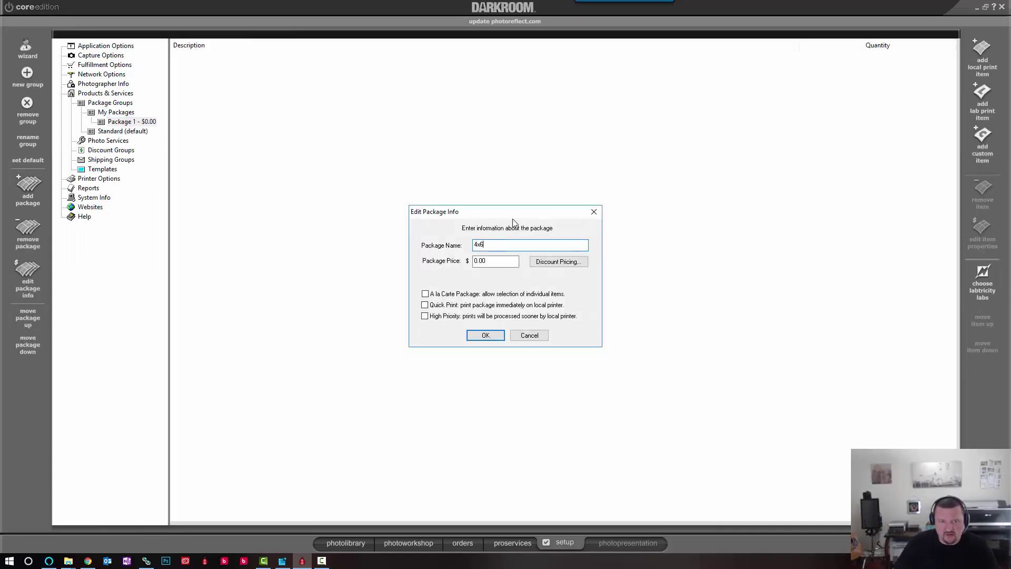
pyautogui.click(425, 306)
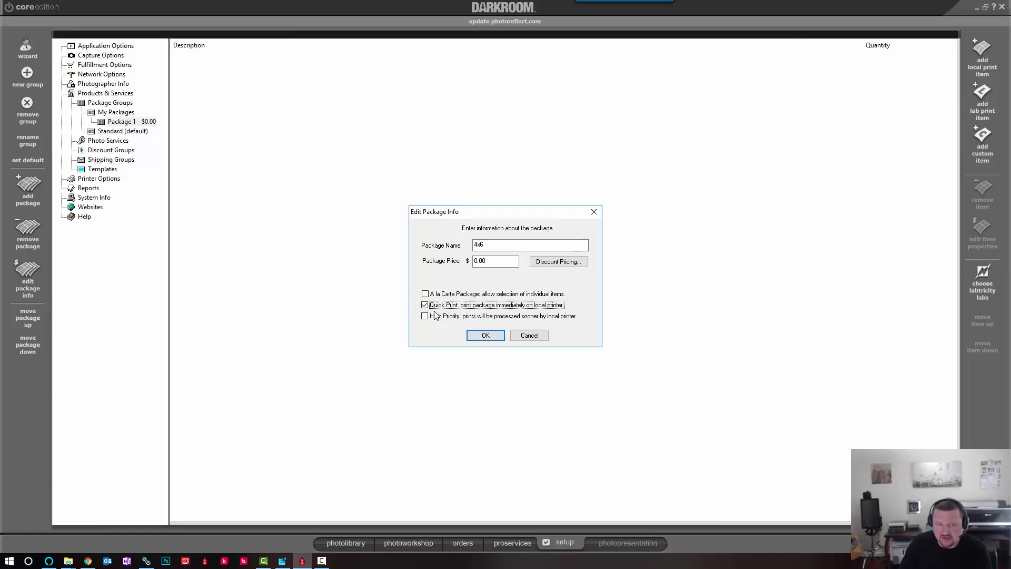
pyautogui.click(486, 336)
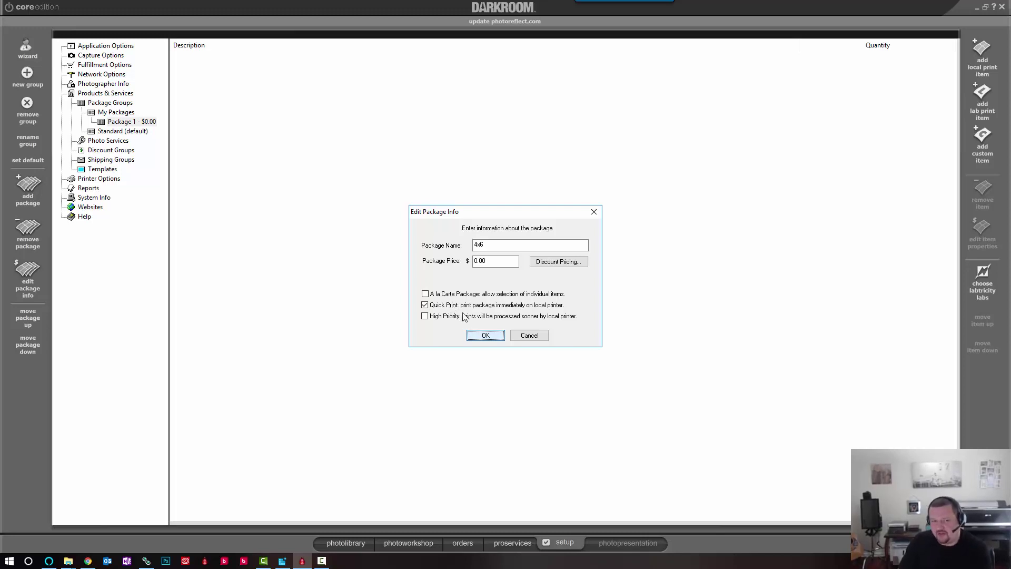
pyautogui.click(497, 338)
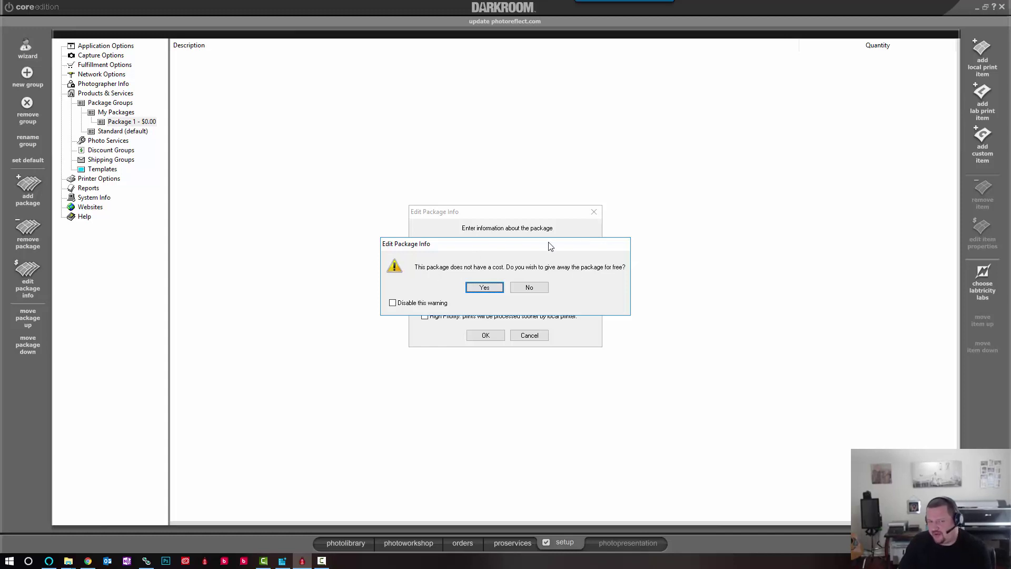
pyautogui.click(393, 303)
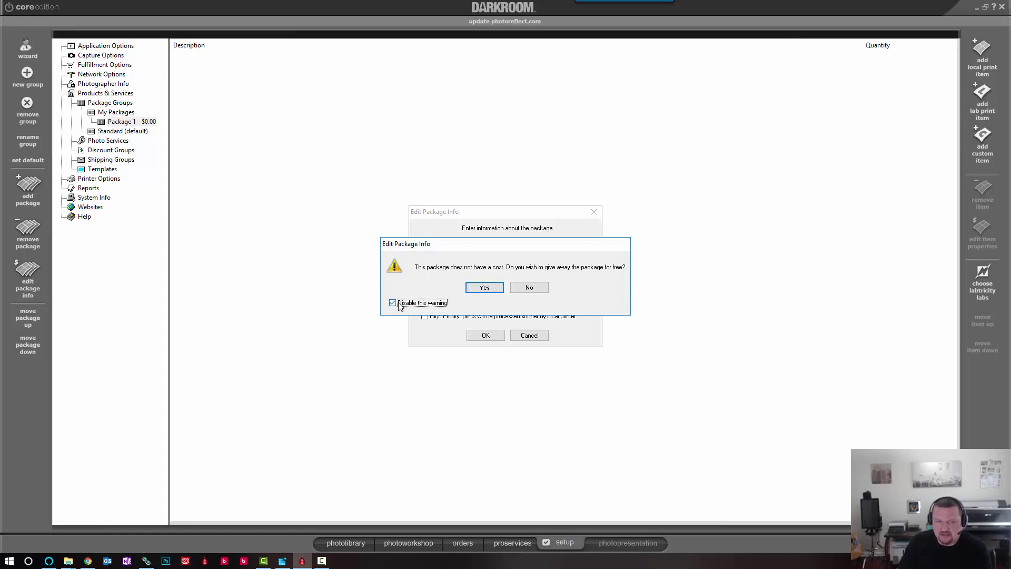
pyautogui.click(491, 287)
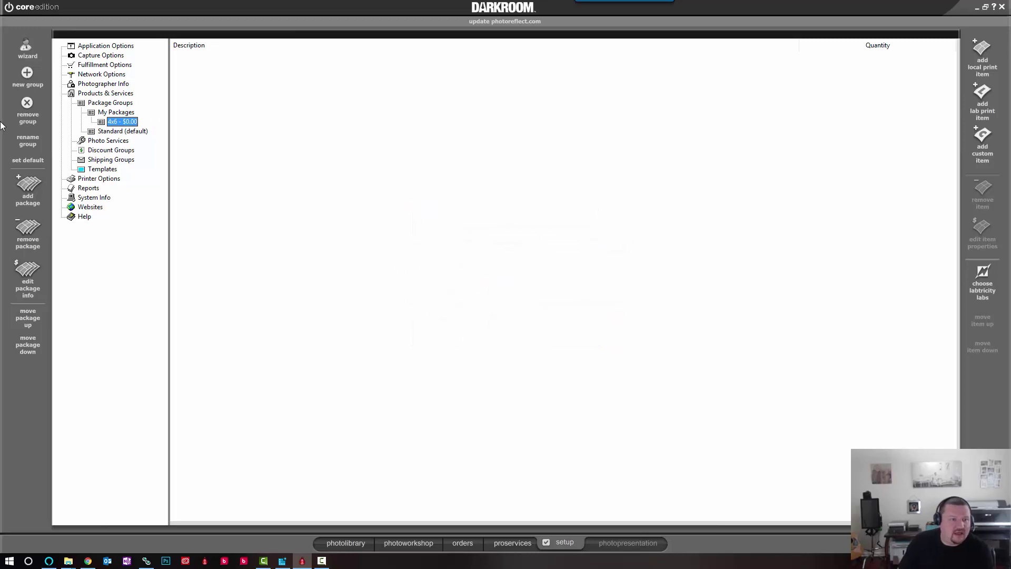
pyautogui.click(981, 50)
pyautogui.click(421, 218)
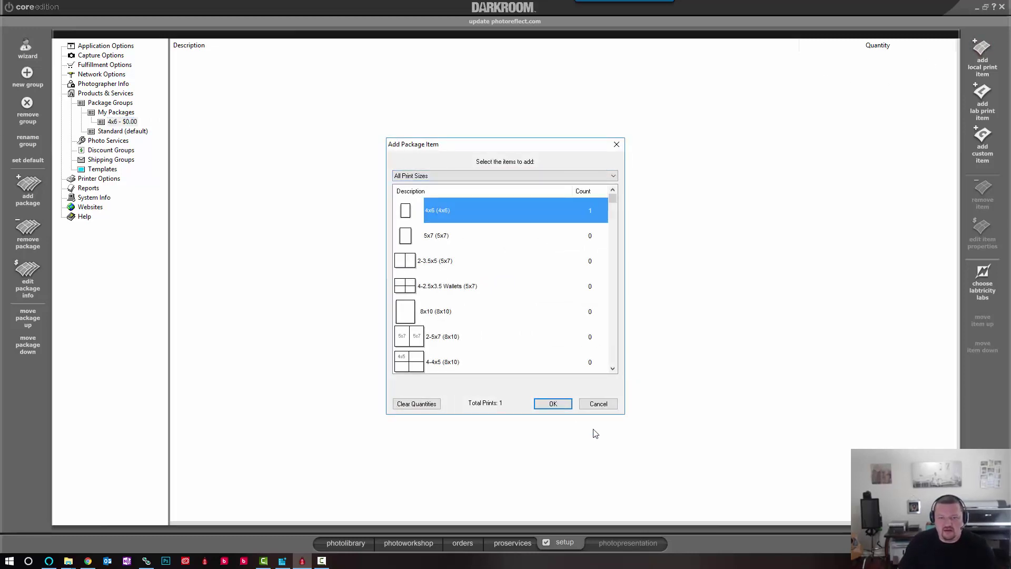
pyautogui.click(553, 402)
# Add a quick-print 5x7 package containing one 5x7 print
pyautogui.click(25, 197)
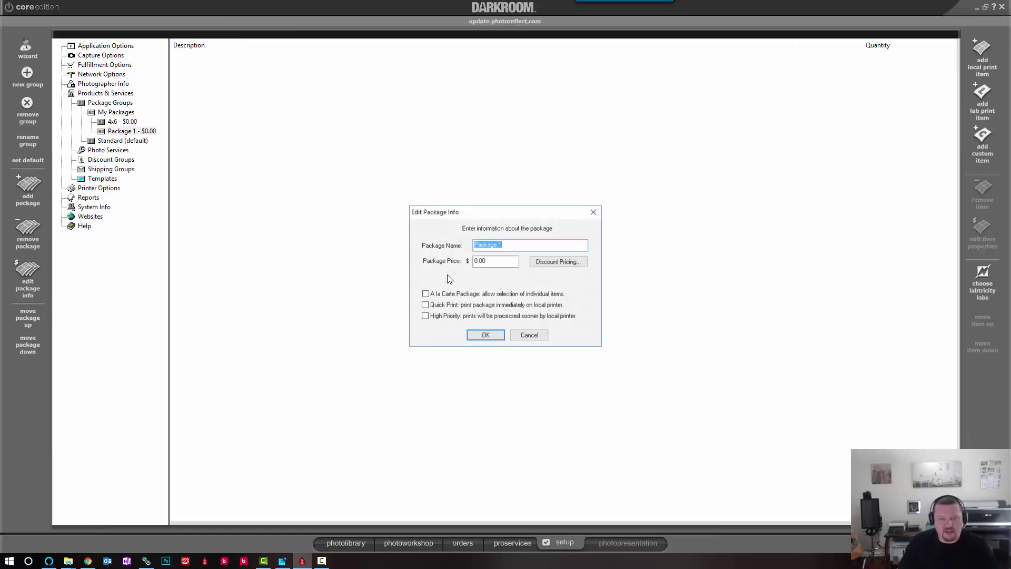
pyautogui.write('5x7')
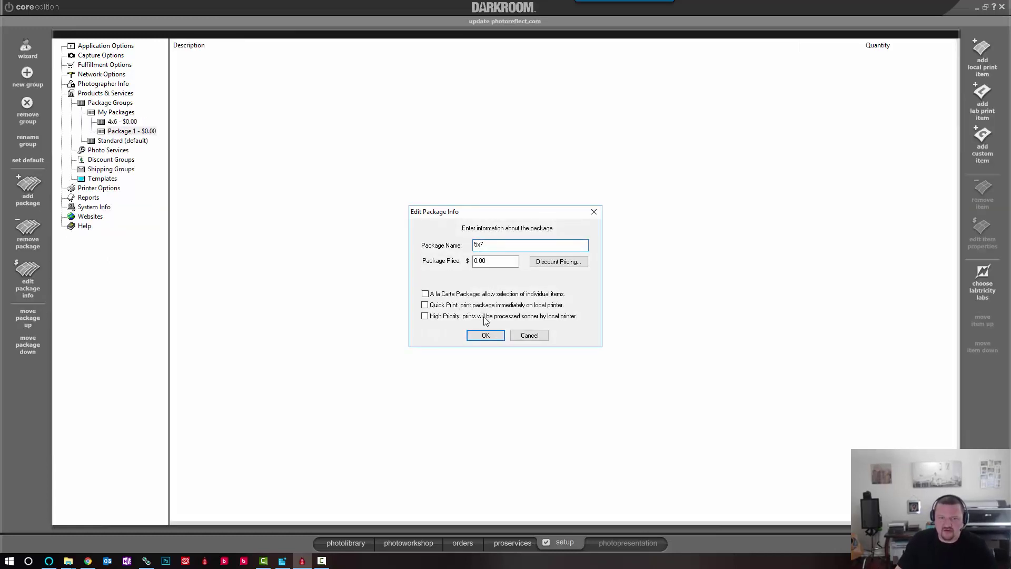
pyautogui.click(433, 306)
pyautogui.click(484, 335)
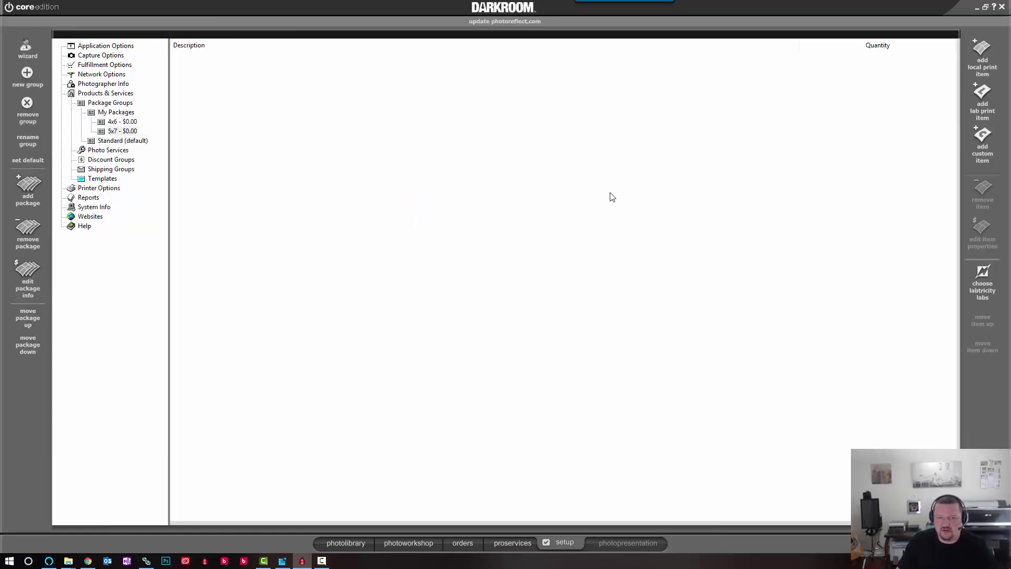
pyautogui.click(976, 54)
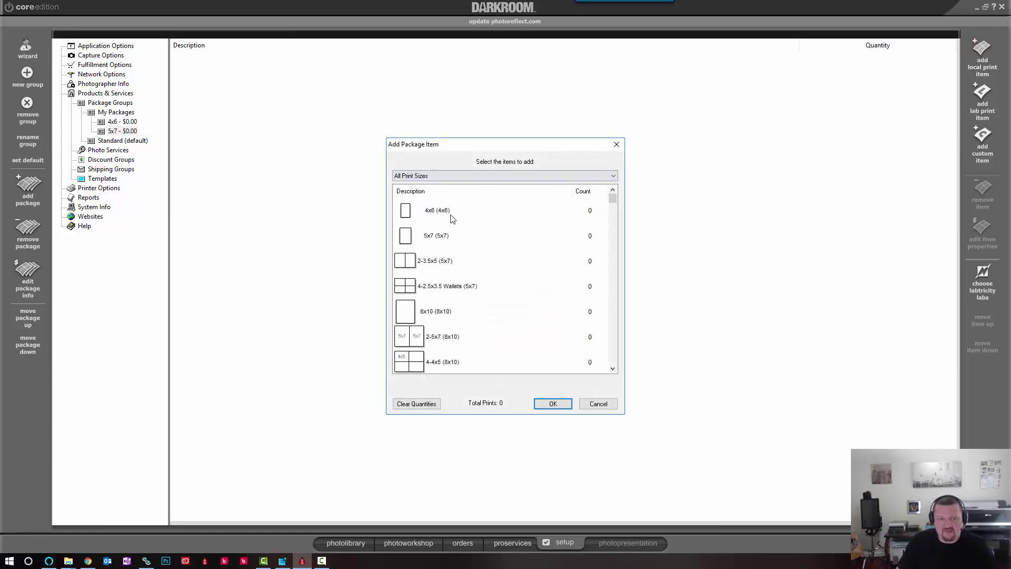
pyautogui.click(430, 239)
pyautogui.click(564, 406)
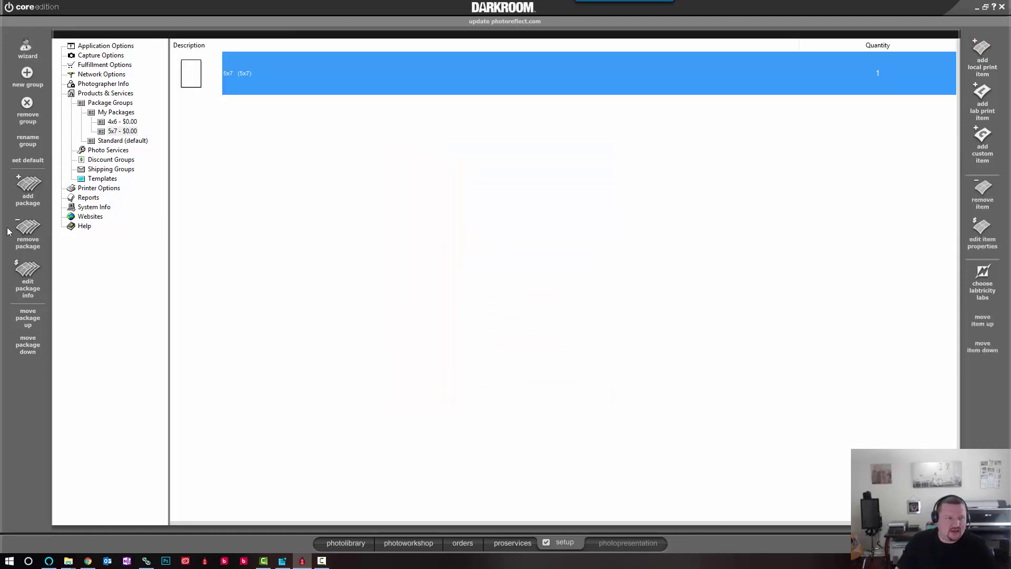
# Add a quick-print 6x8 package containing one 6x8 print from the 8-inch sizes
pyautogui.click(29, 192)
pyautogui.write('6x8')
pyautogui.click(430, 305)
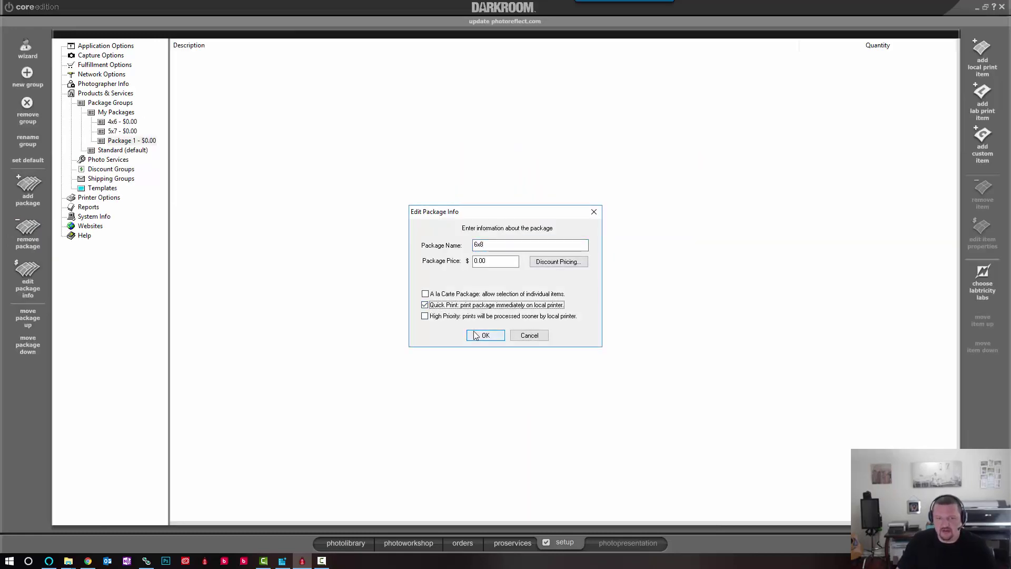
pyautogui.click(481, 337)
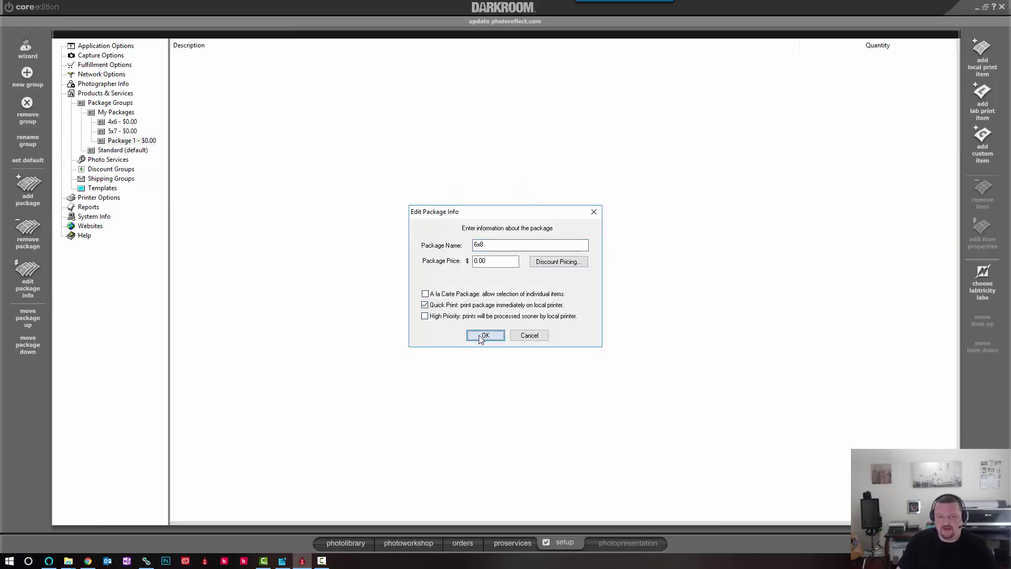
pyautogui.click(971, 50)
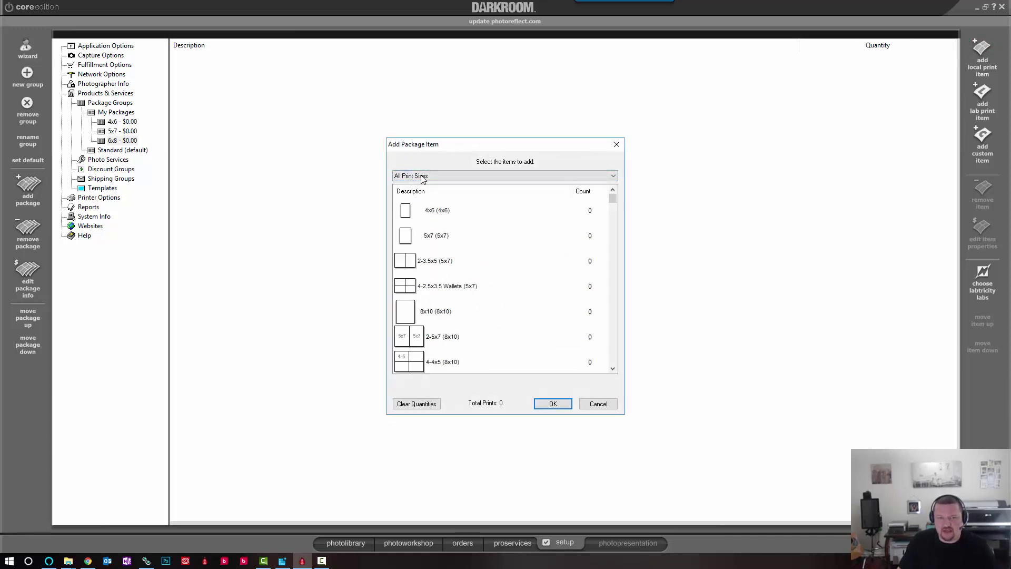
pyautogui.click(424, 179)
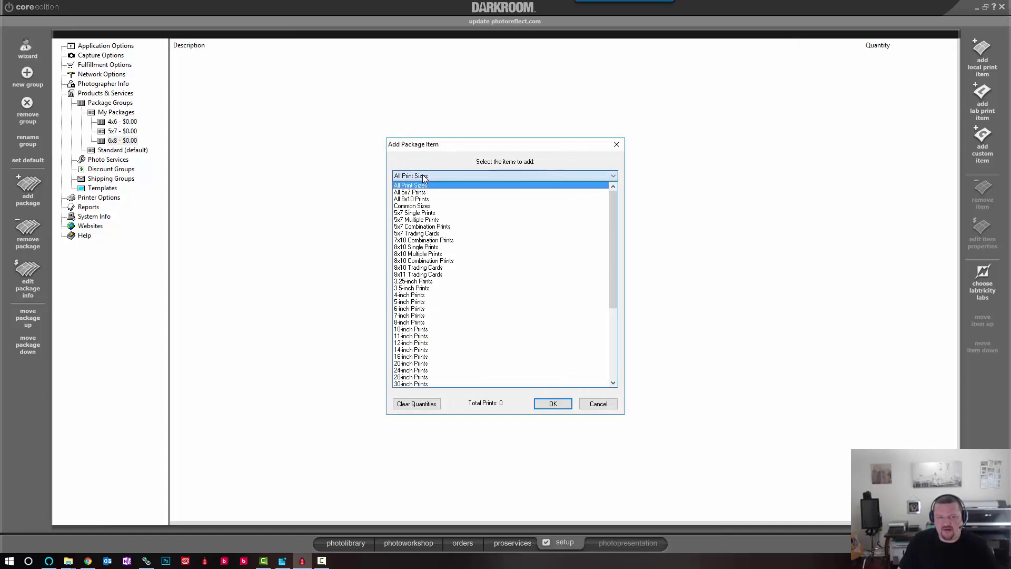
pyautogui.click(408, 322)
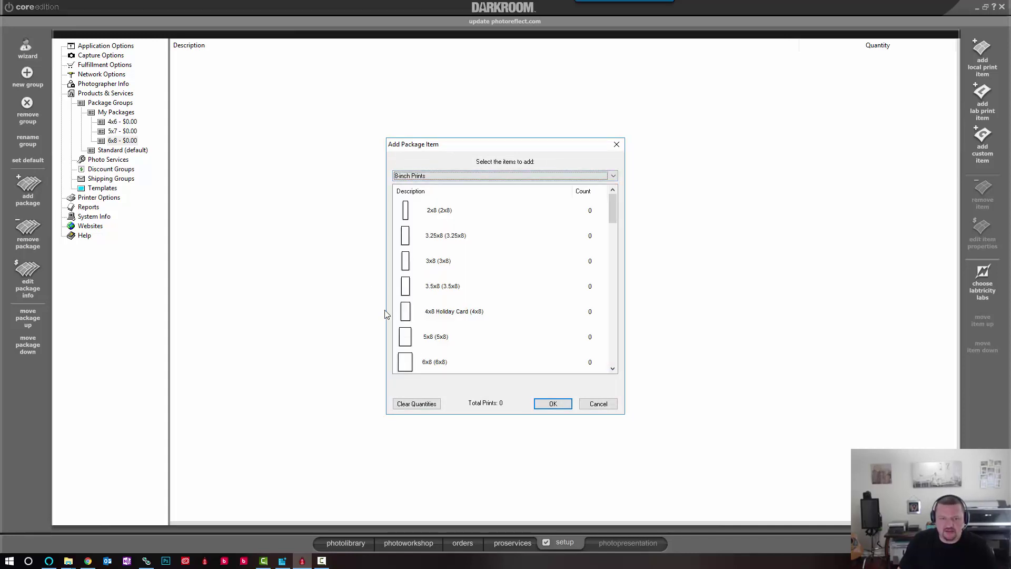
pyautogui.doubleClick(430, 364)
pyautogui.click(552, 403)
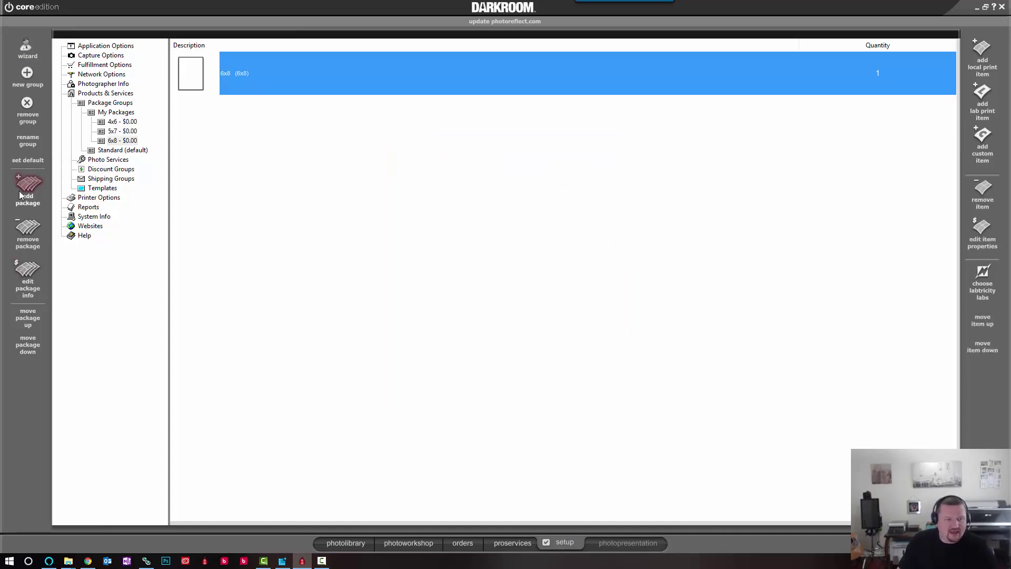
# Create a quick-print package named 'File' in My Packages
pyautogui.click(27, 190)
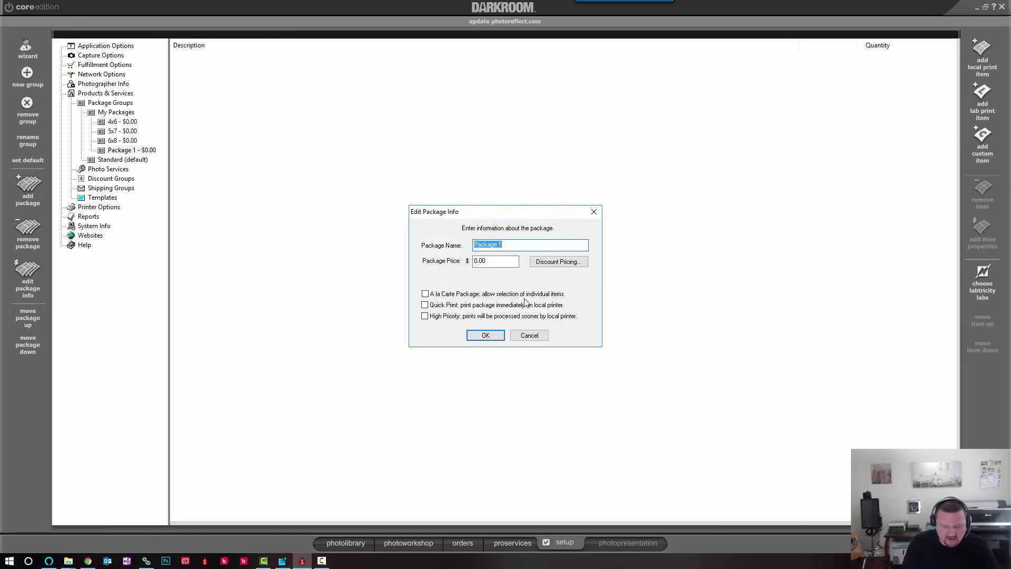
pyautogui.write('File')
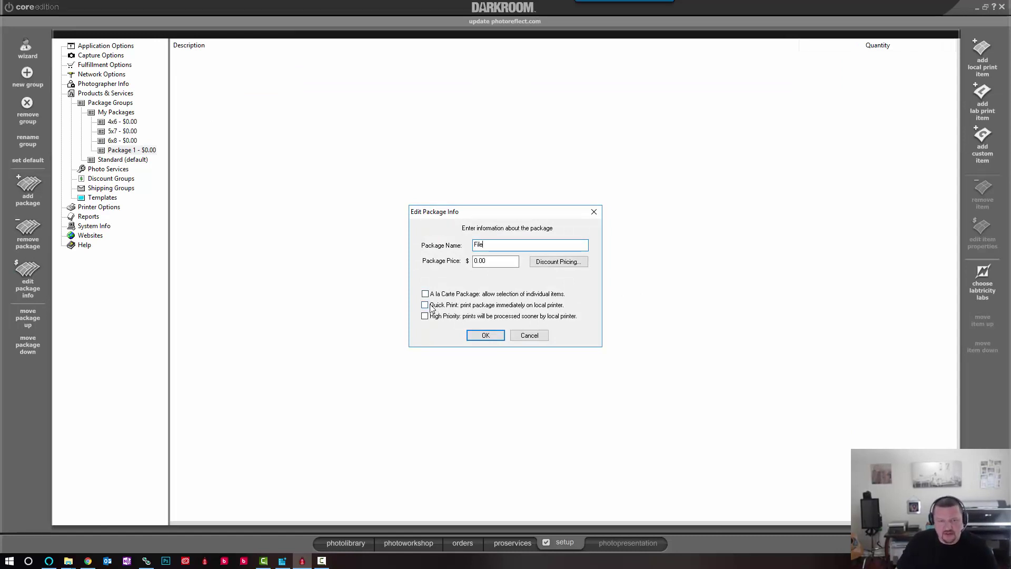
pyautogui.click(425, 305)
pyautogui.click(487, 337)
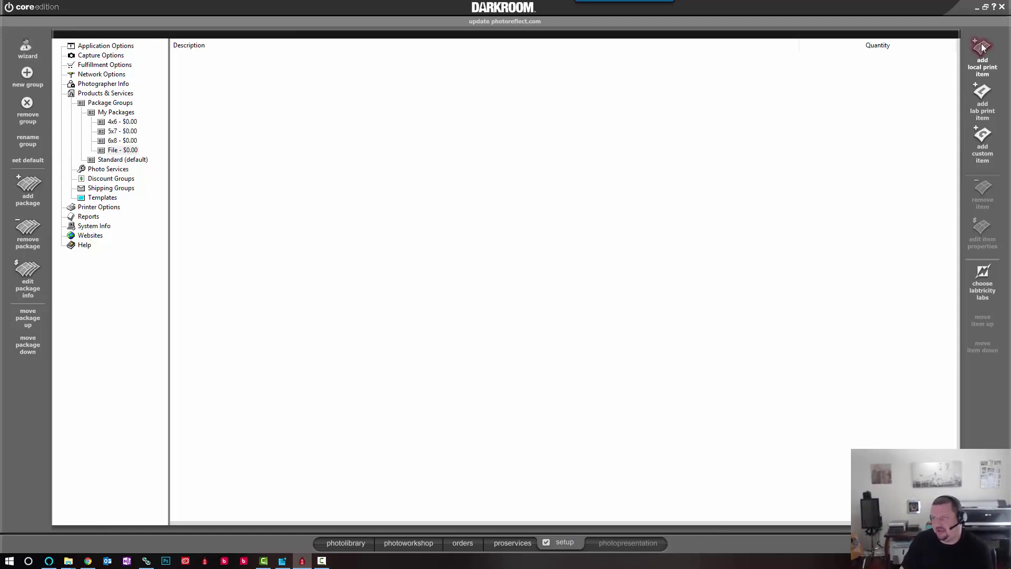
# Add one Digital Media item from Digital Delivery Products to the File package
pyautogui.click(982, 48)
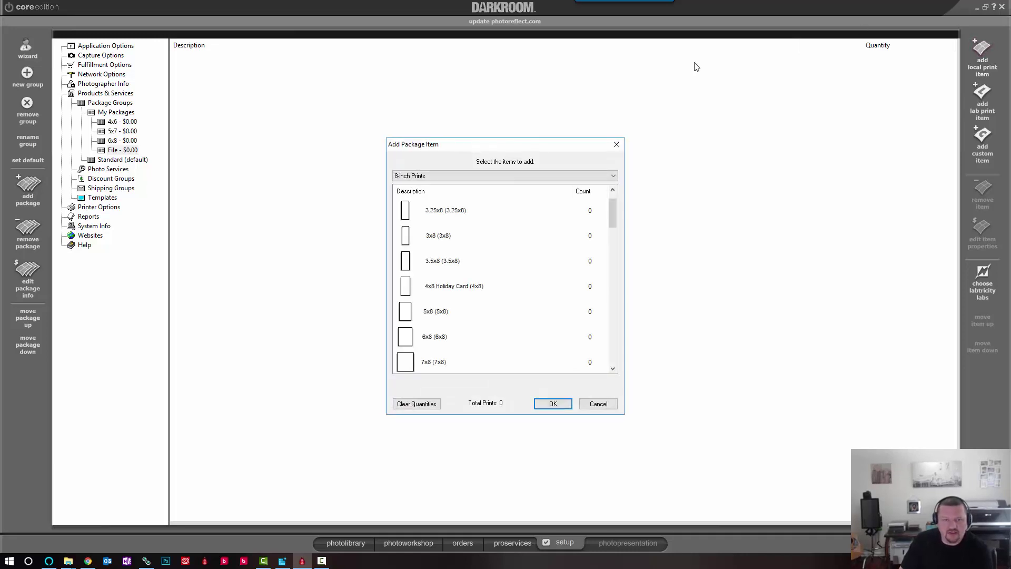
pyautogui.click(616, 177)
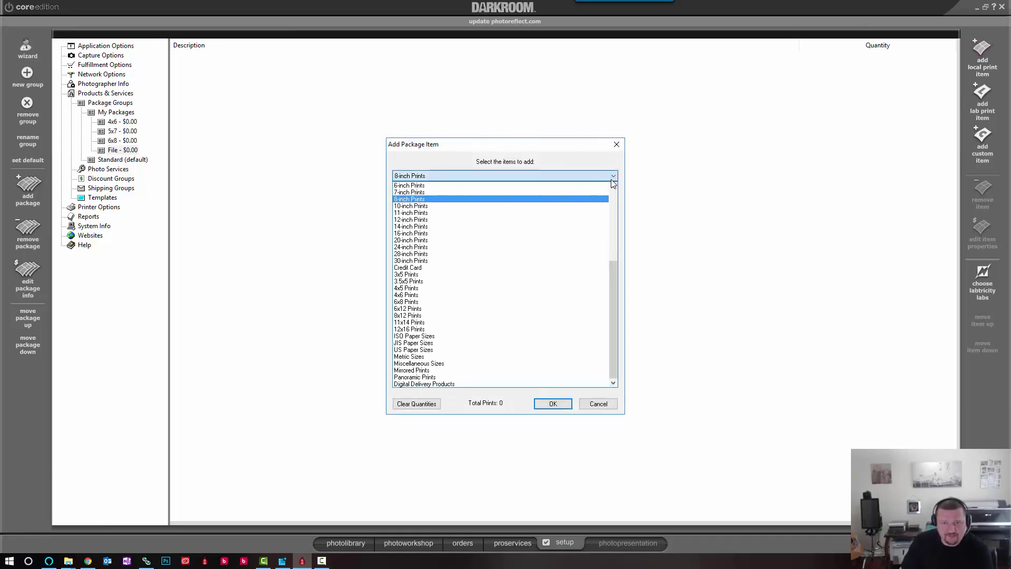
pyautogui.click(465, 382)
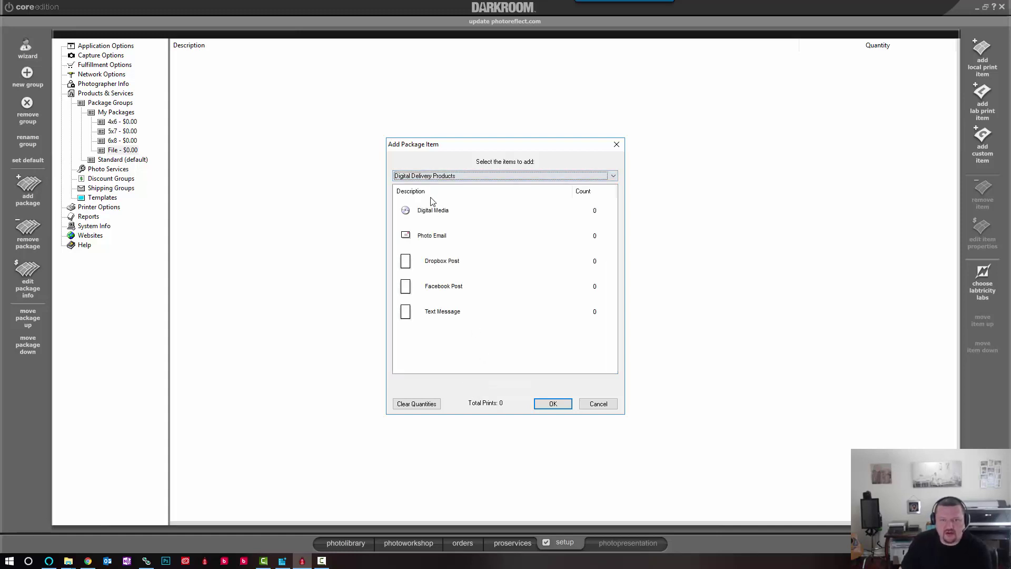
pyautogui.click(433, 205)
pyautogui.click(554, 405)
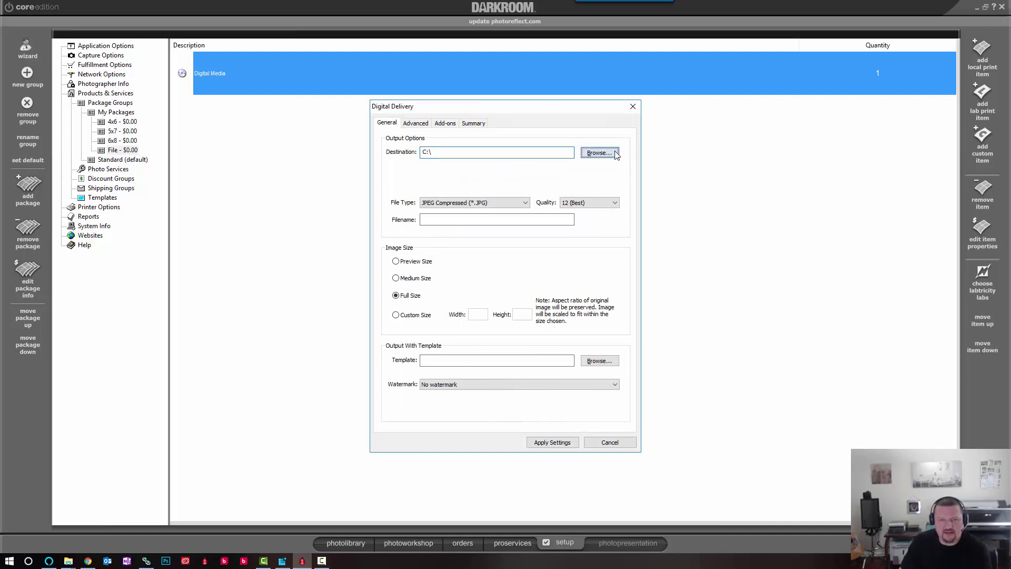
# Save delivered files to the Digital files folder at JPEG quality 9 and apply the settings
pyautogui.click(599, 153)
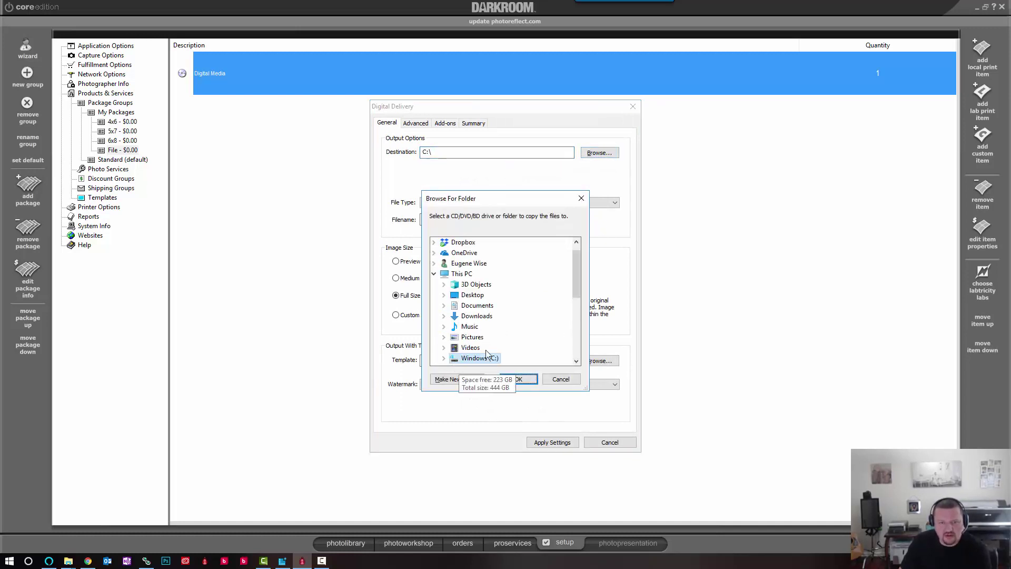
pyautogui.moveTo(577, 281); pyautogui.dragTo(580, 333)
pyautogui.click(467, 305)
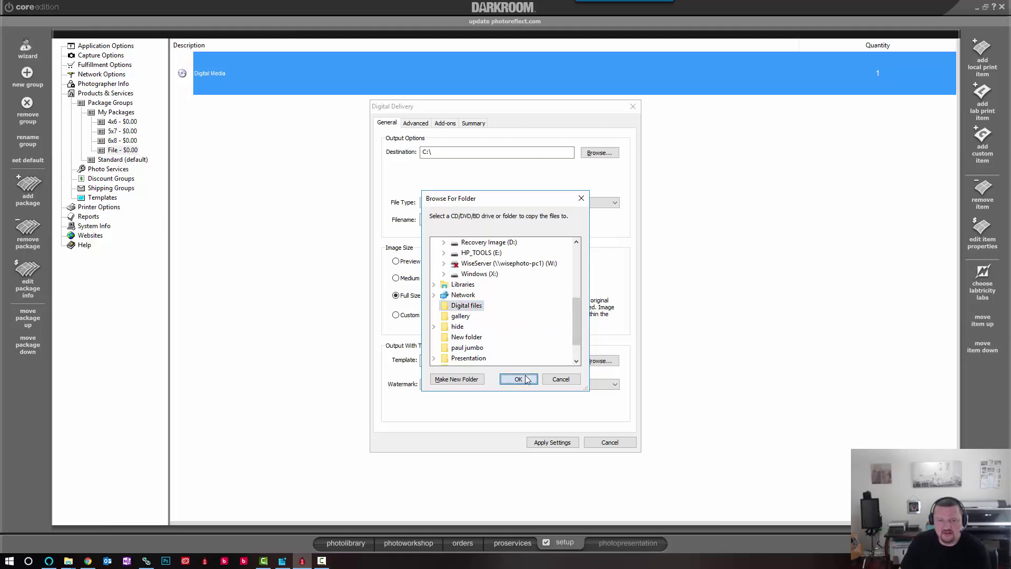
pyautogui.click(518, 379)
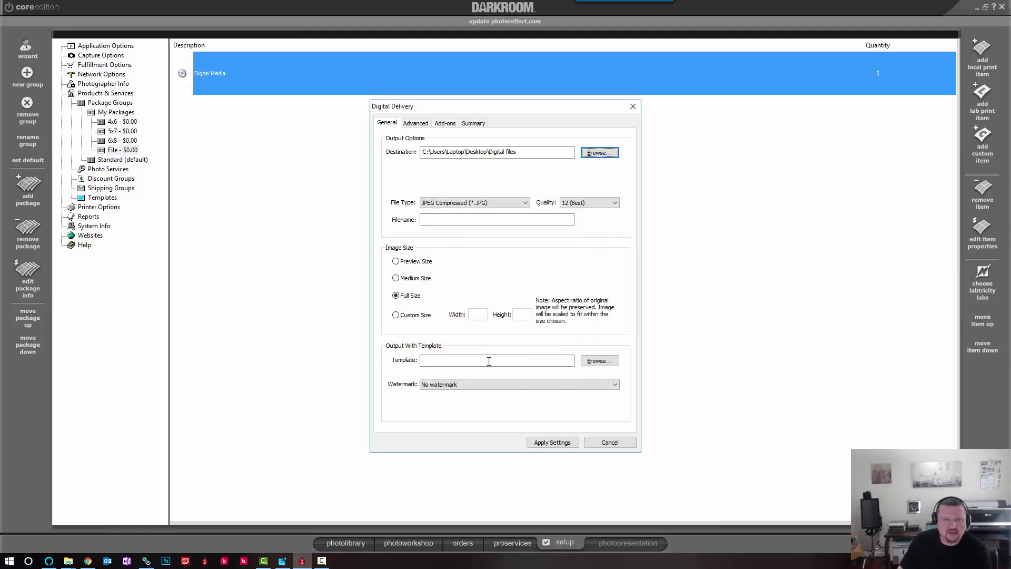
pyautogui.click(614, 202)
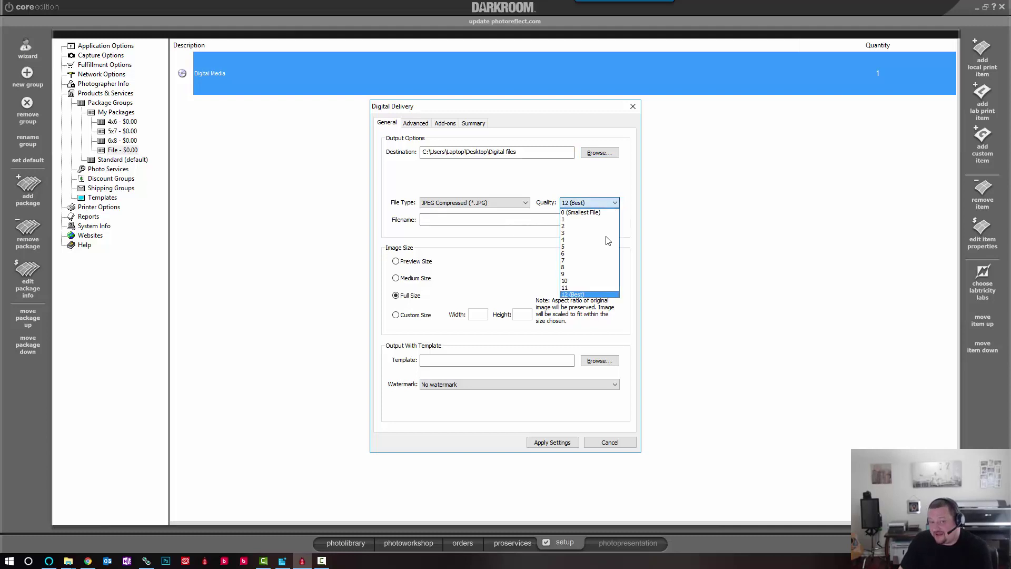
pyautogui.click(600, 274)
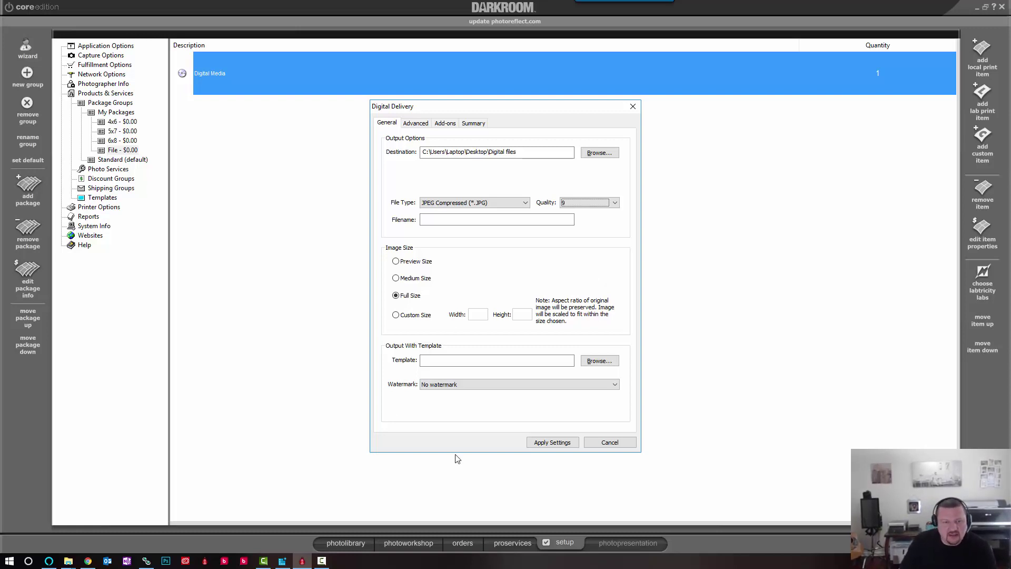
pyautogui.click(559, 442)
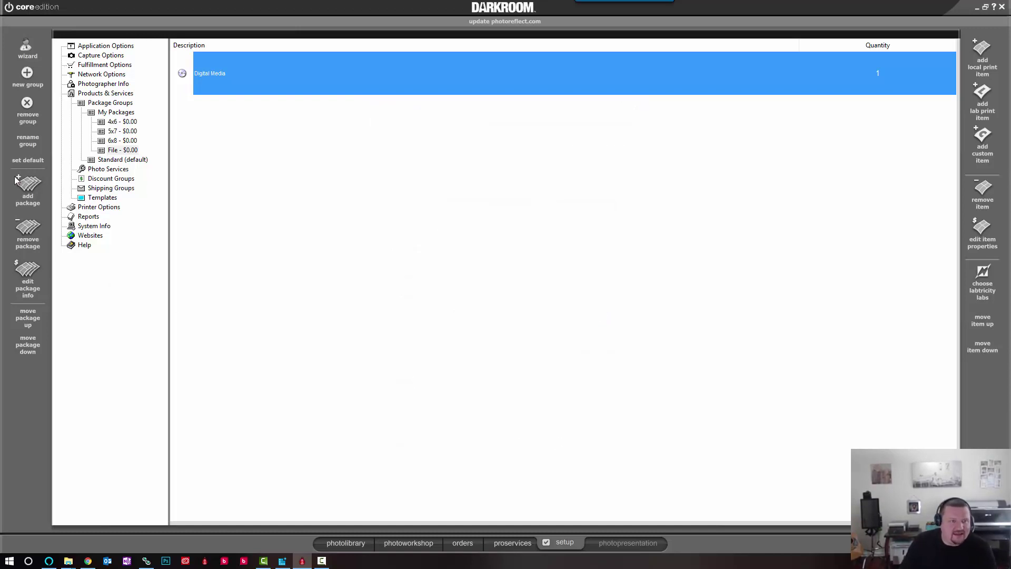
# Make My Packages the default group, check it in the photo workshop, then return to setup
pyautogui.click(32, 160)
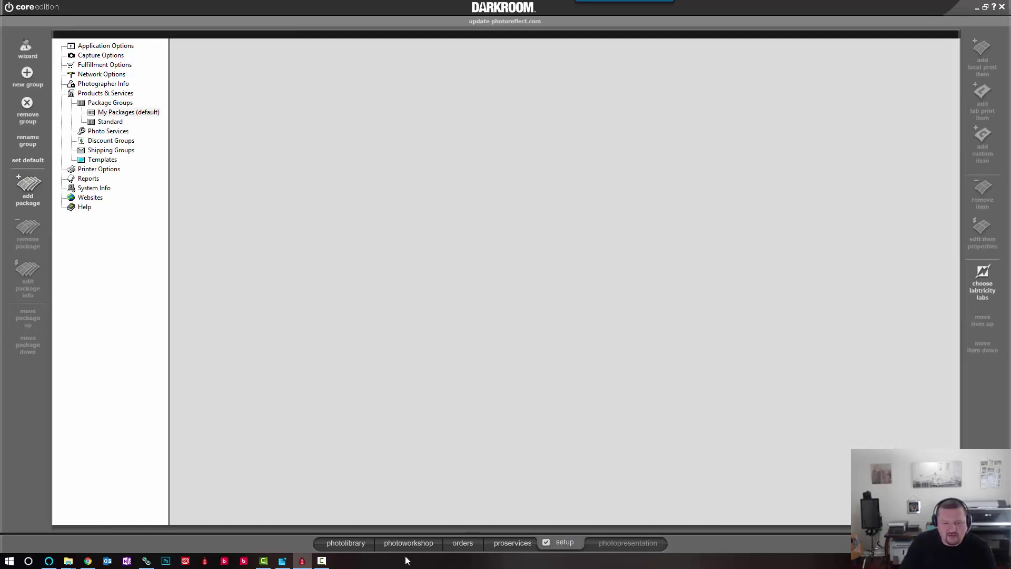
pyautogui.click(416, 542)
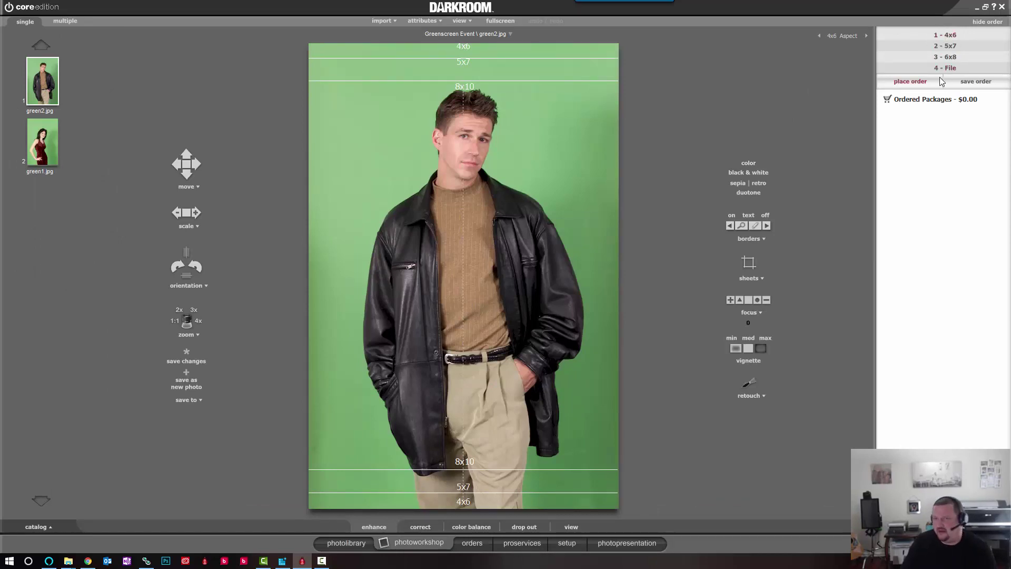
pyautogui.click(564, 542)
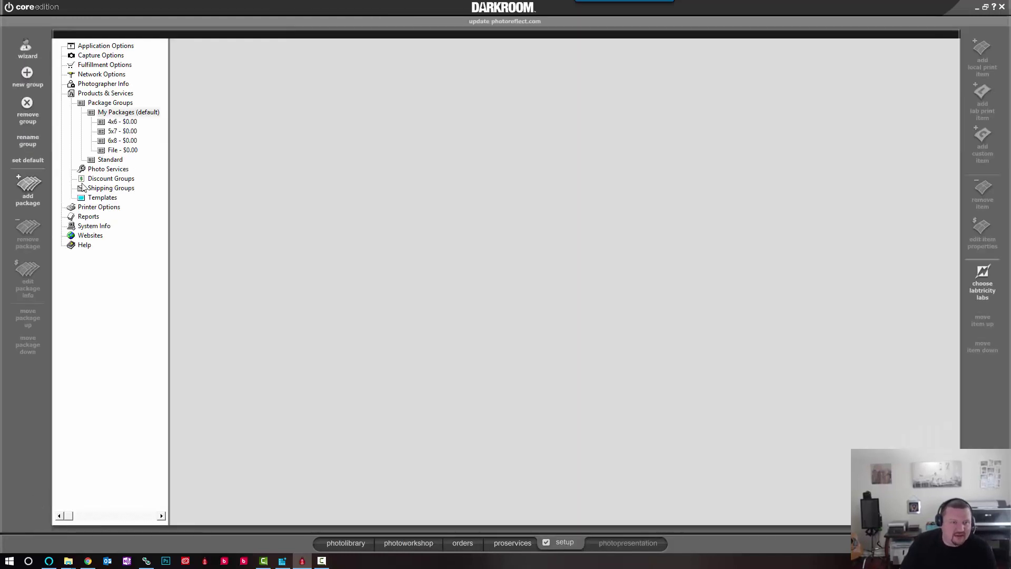
# Add the DNP DS40 printer under Printer Options and confirm its setup settings
pyautogui.click(92, 206)
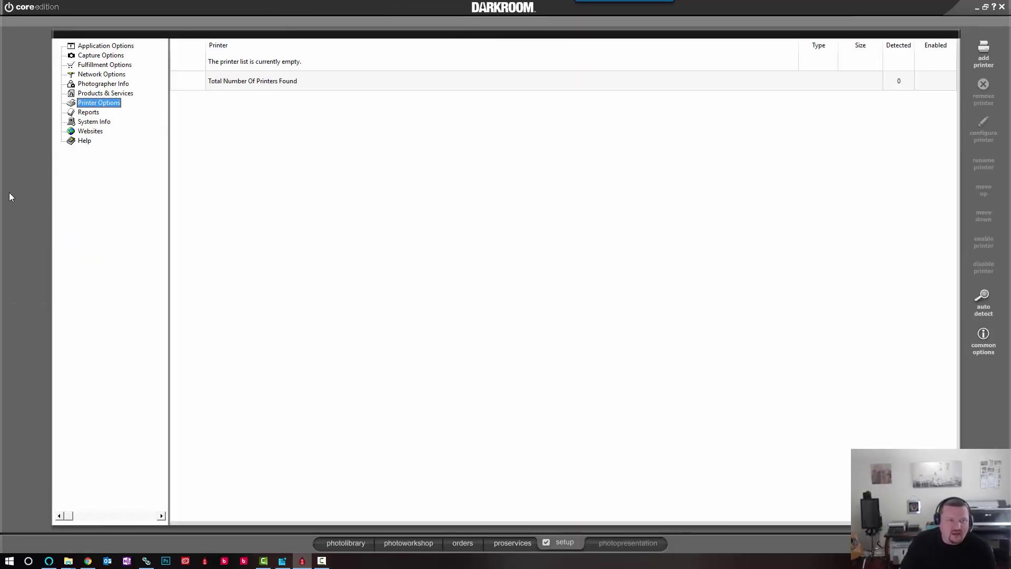
pyautogui.click(983, 54)
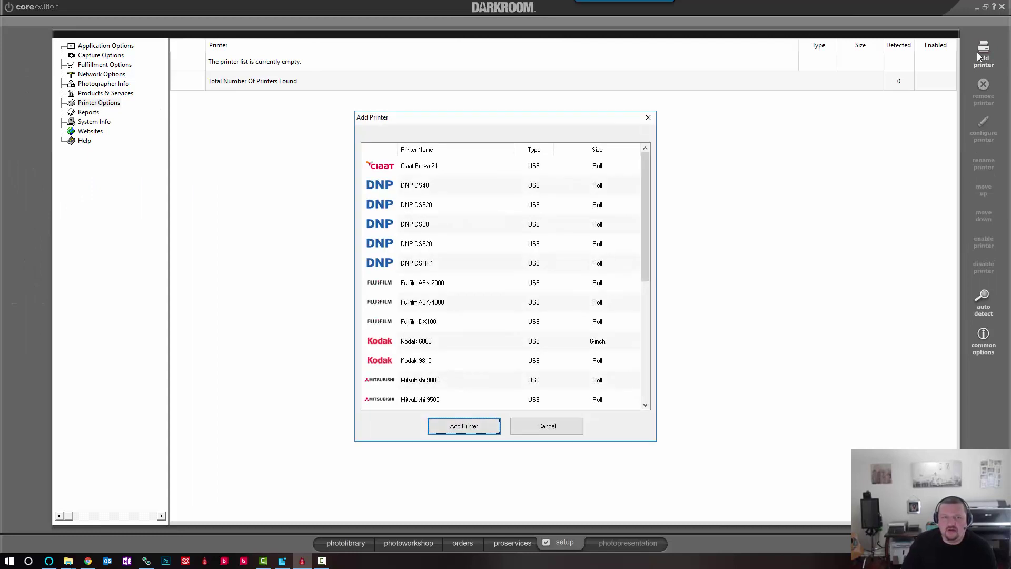
pyautogui.click(437, 188)
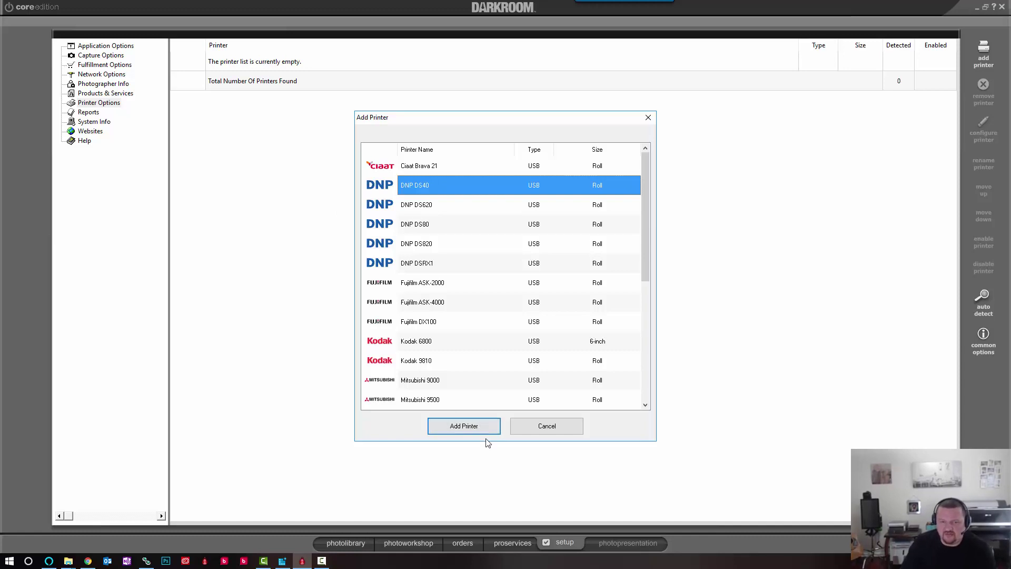
pyautogui.click(448, 431)
pyautogui.moveTo(645, 262); pyautogui.dragTo(651, 395)
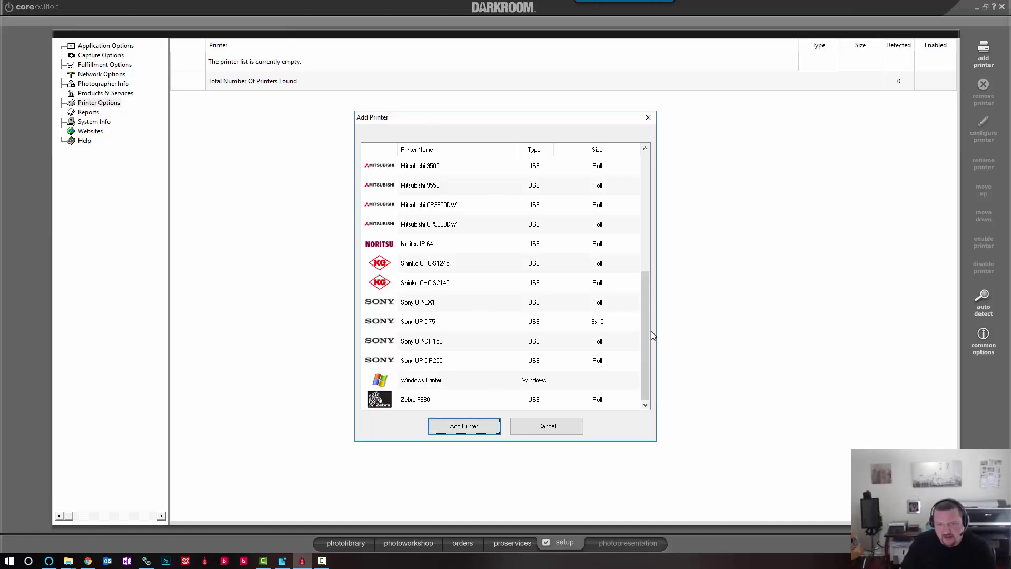
pyautogui.moveTo(648, 331); pyautogui.dragTo(656, 367)
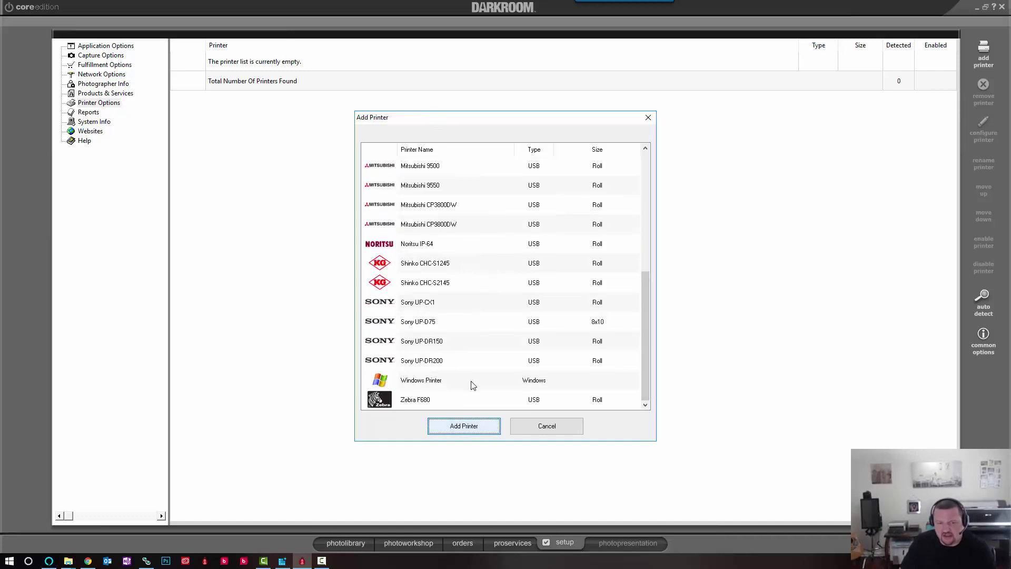
pyautogui.click(475, 427)
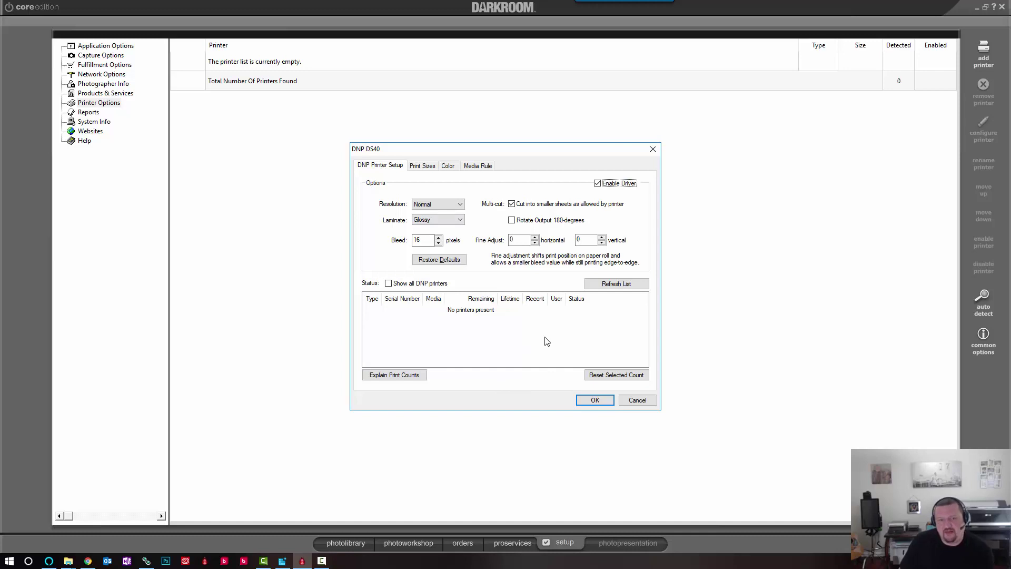
pyautogui.click(595, 400)
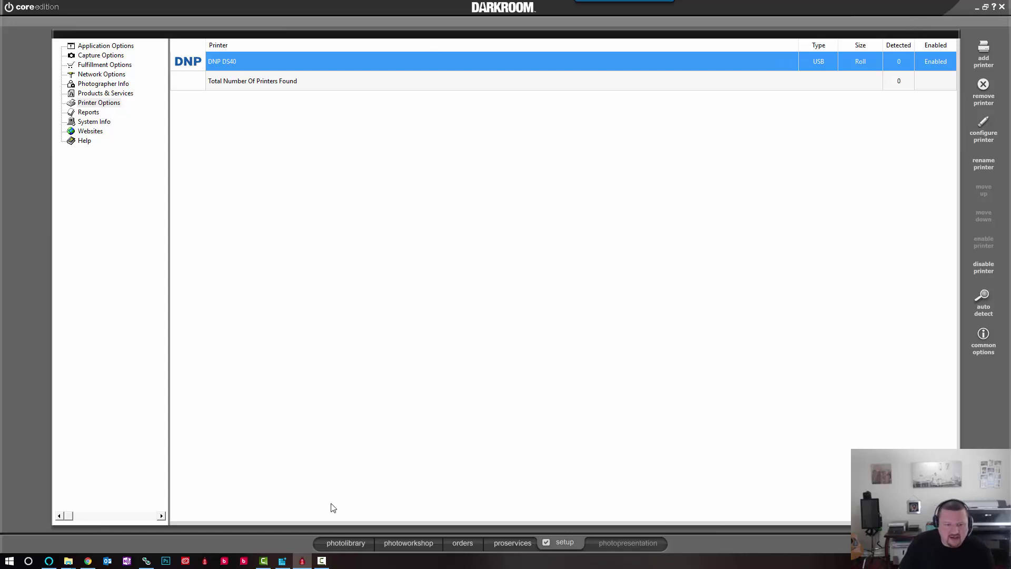
# Switch to the PhotoLibrary to view the Greenscreen Event's two photos
pyautogui.click(348, 544)
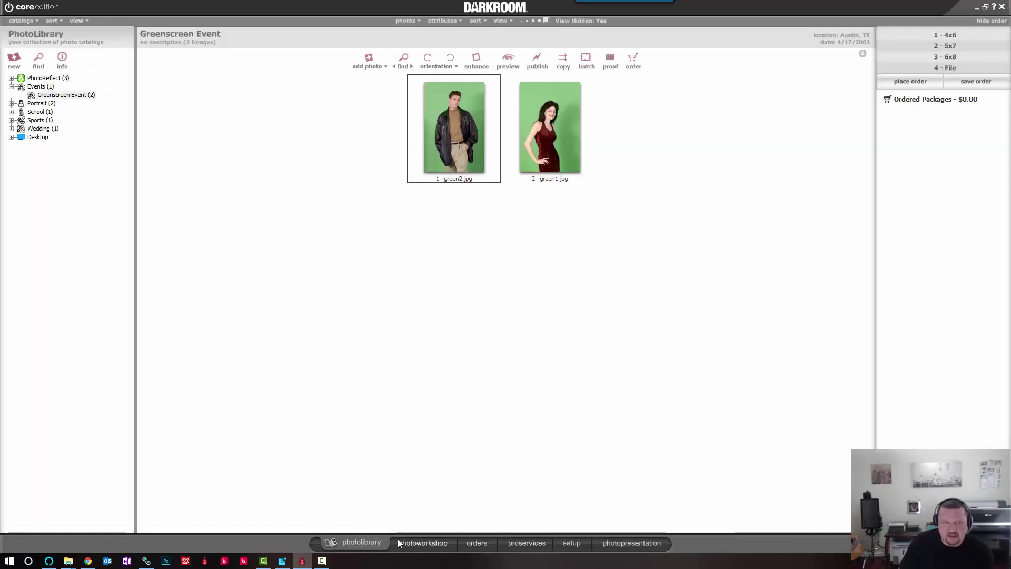